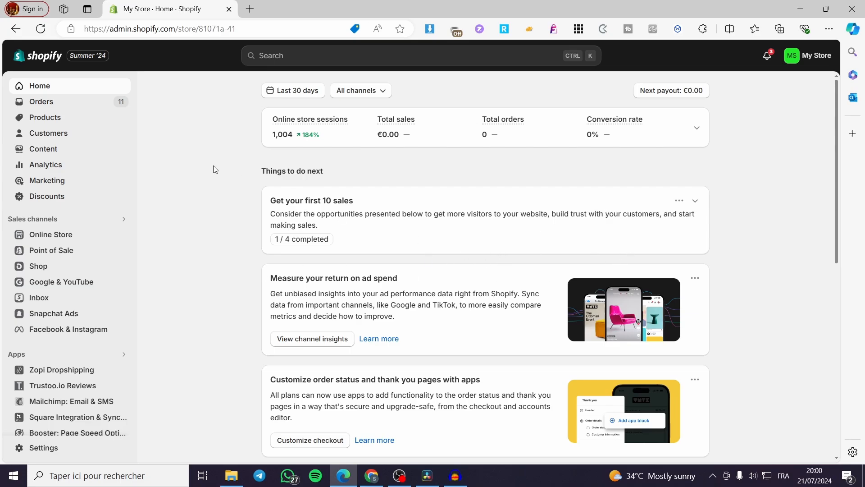
Look through the store's Products page, the marketing Campaigns and Automations pages, and the Marketing overview
click(39, 119)
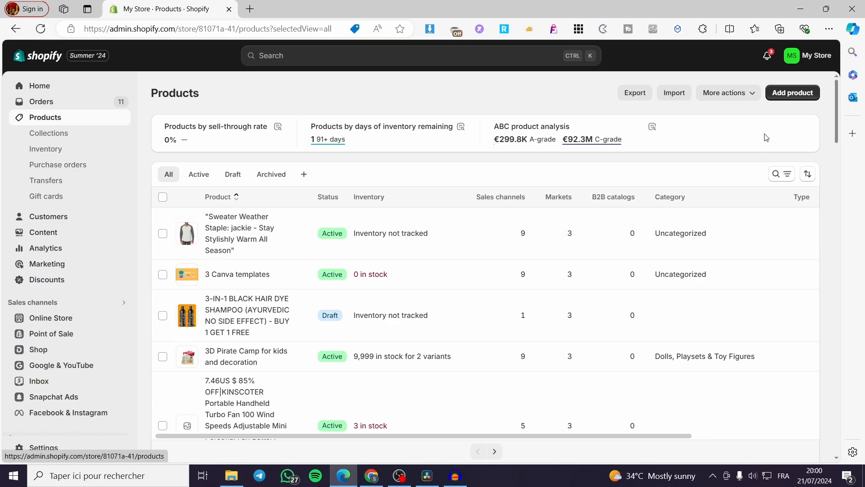
click(40, 266)
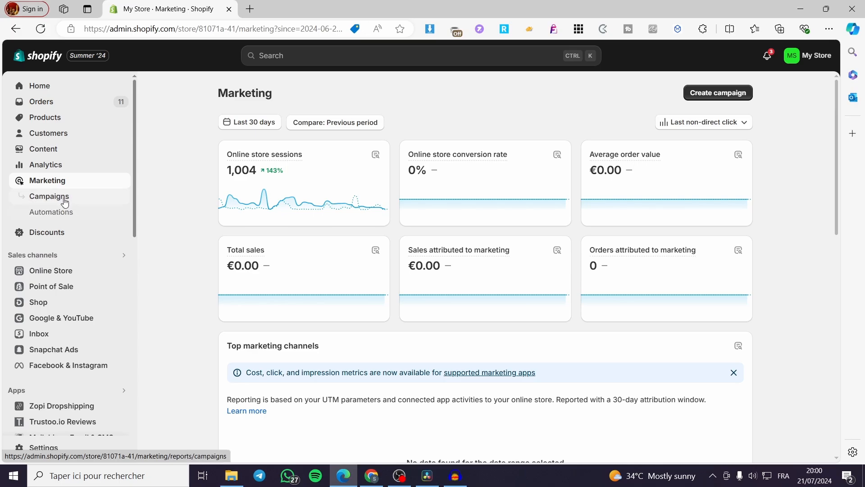
click(66, 198)
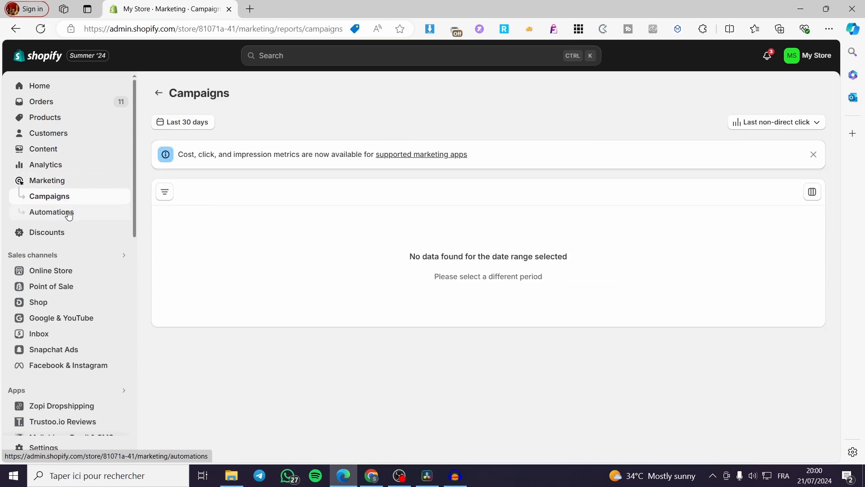
click(68, 214)
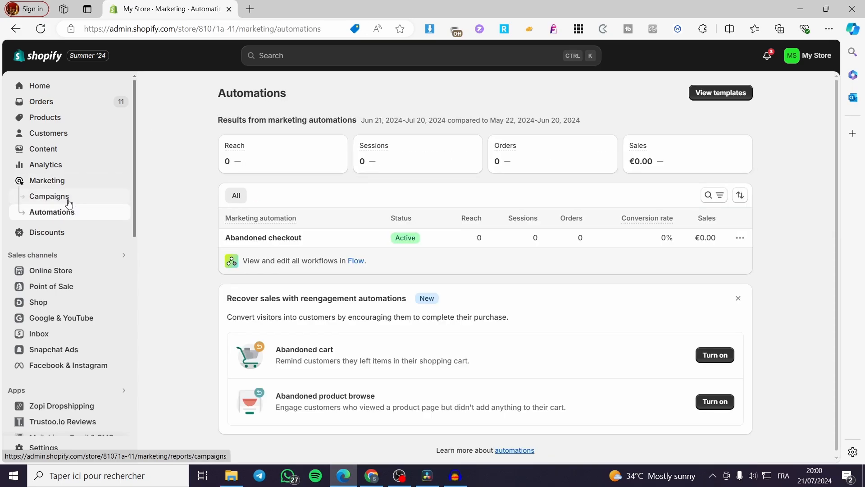
click(69, 201)
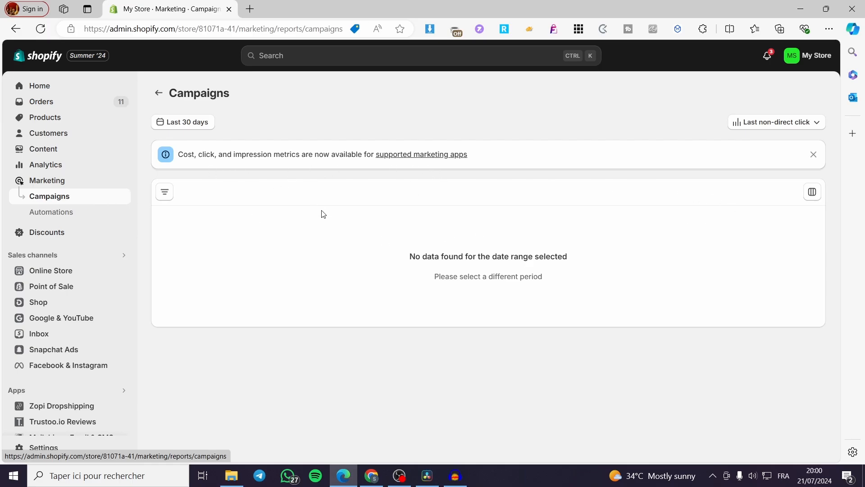
click(47, 180)
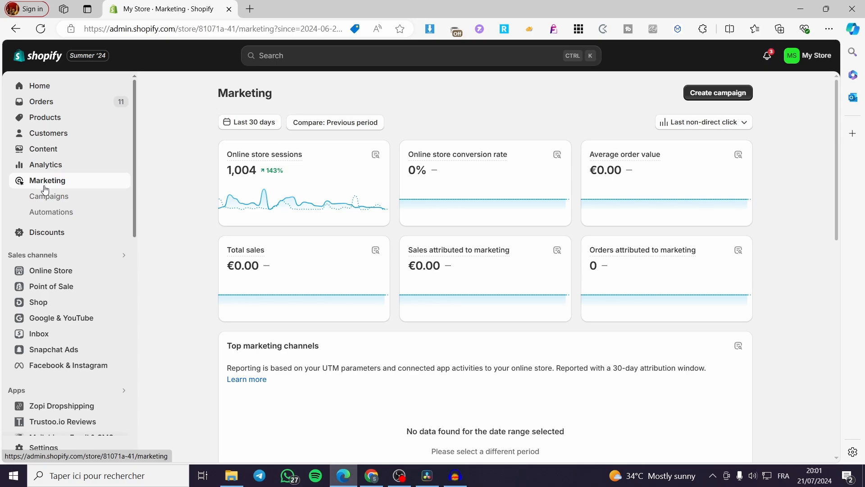
scroll(543, 349, down, 6)
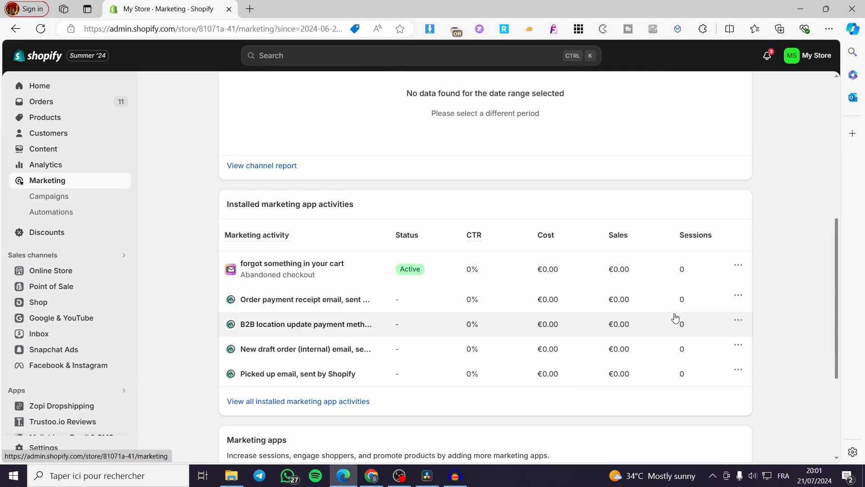
scroll(675, 319, down, 4)
scroll(286, 236, up, 10)
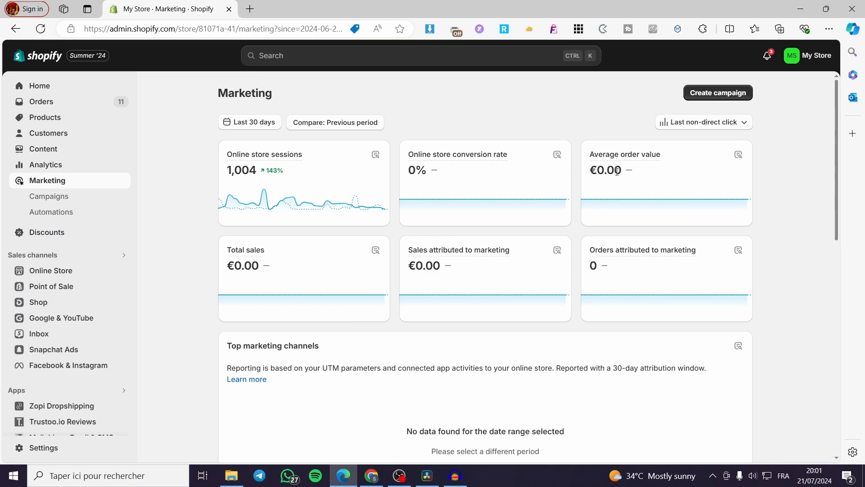
Start creating a marketing campaign and review the available Ads, Email, Social Post and SMS activities
click(723, 97)
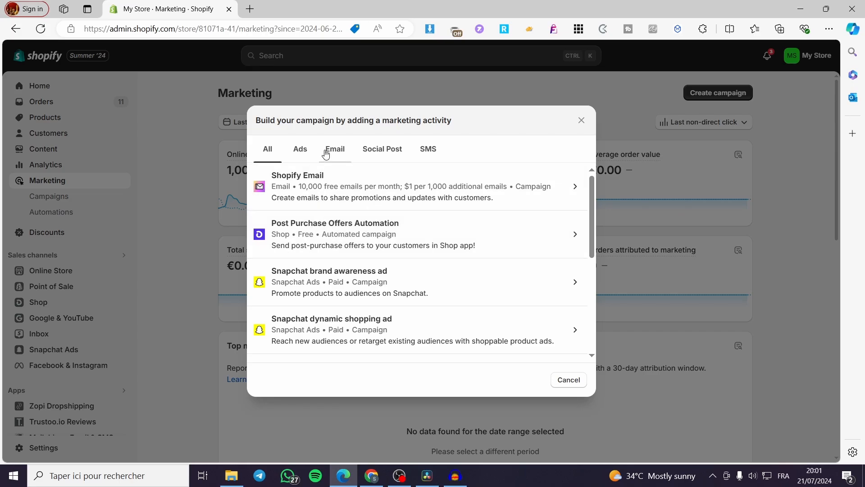
click(300, 153)
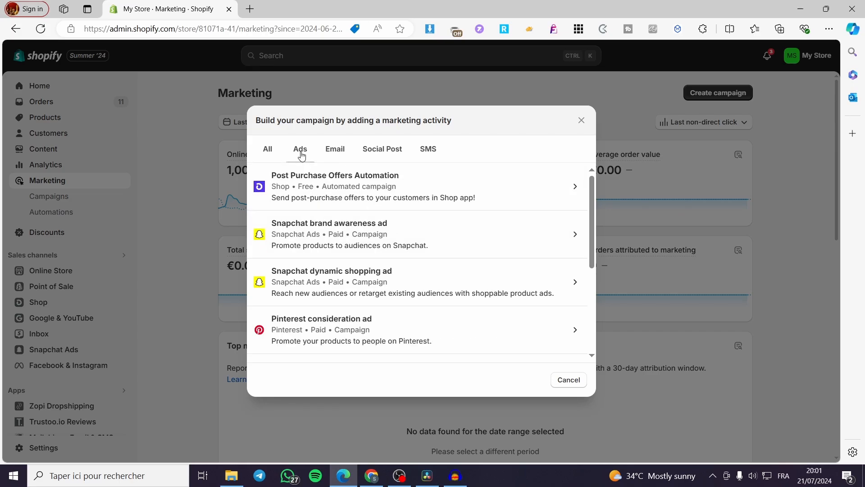
click(338, 153)
click(385, 155)
click(430, 150)
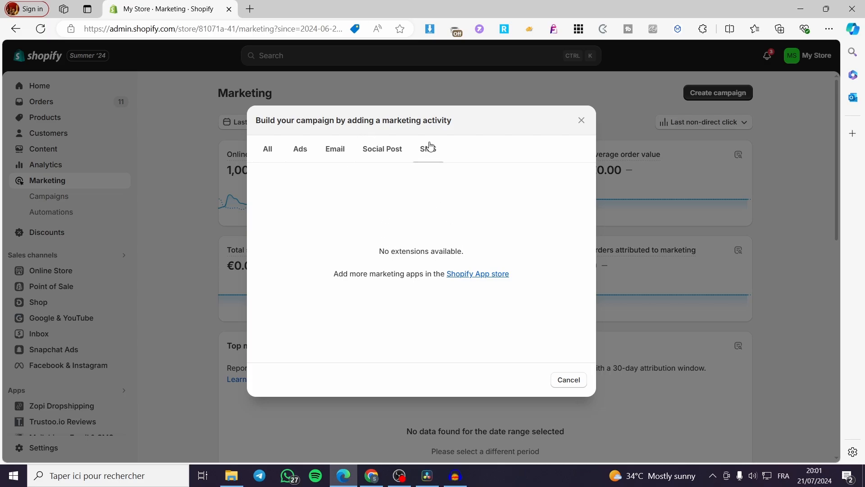
click(342, 154)
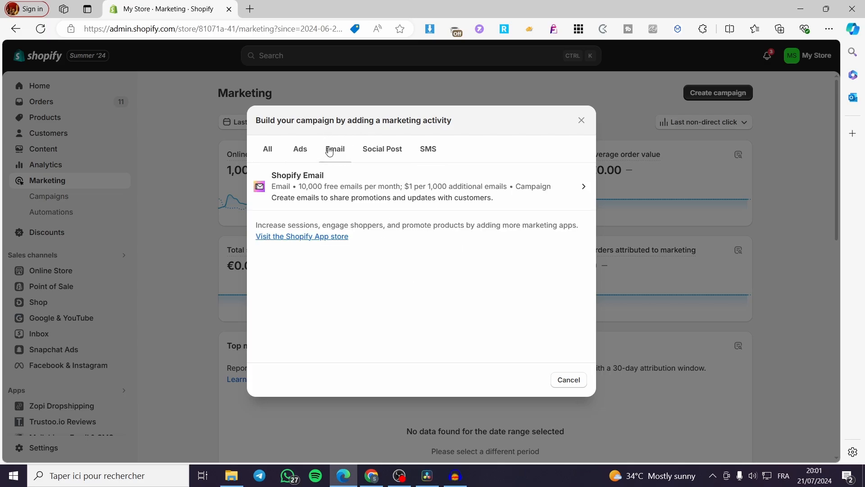
click(274, 151)
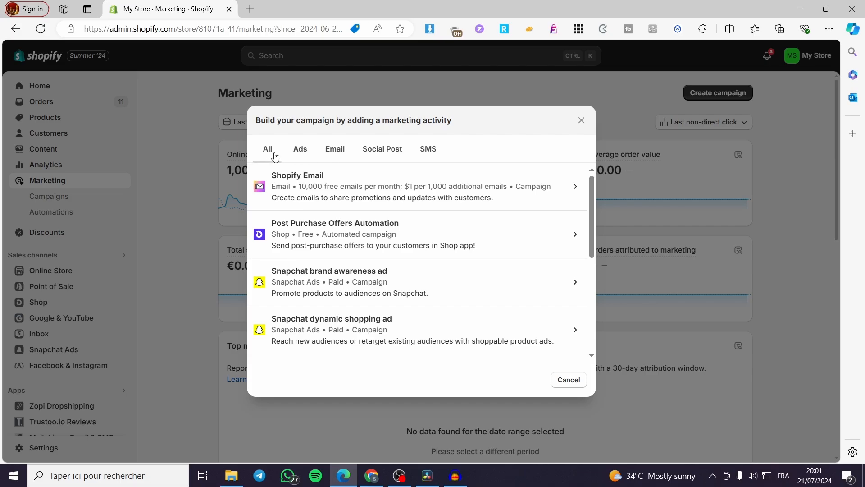
scroll(424, 252, down, 5)
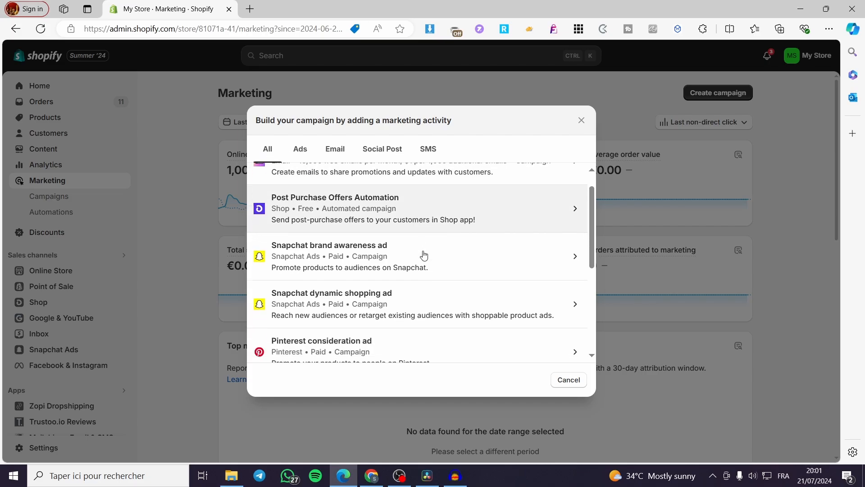
scroll(425, 259, up, 5)
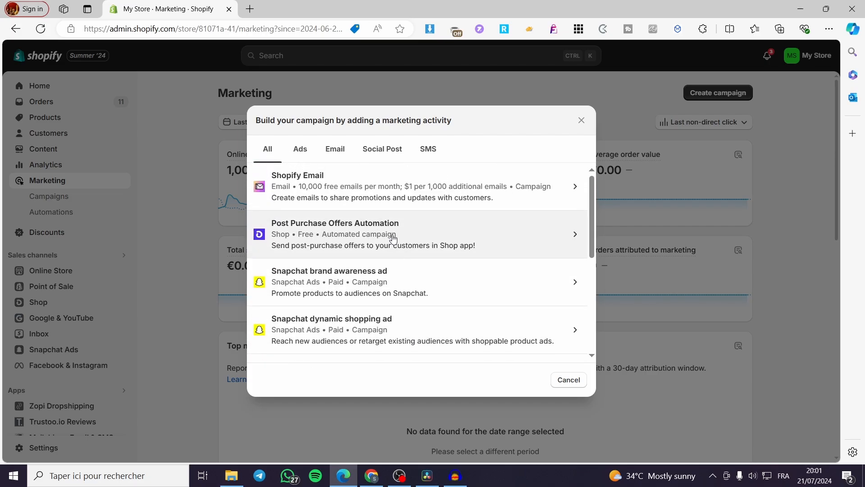
Choose Shopify Email as the campaign activity and create the email from the Newsletter template
click(340, 152)
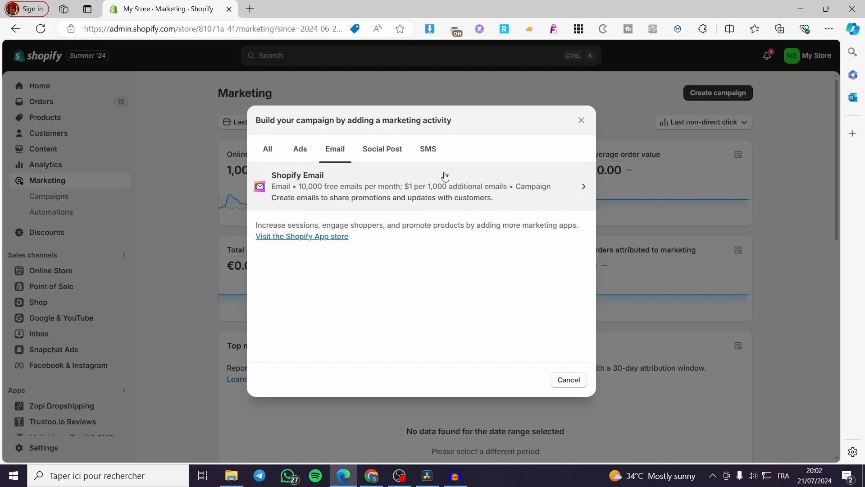
click(453, 192)
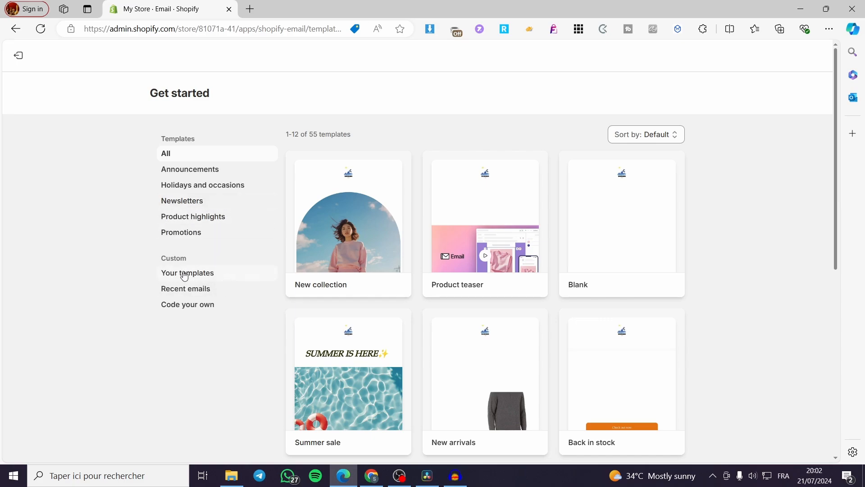
click(188, 205)
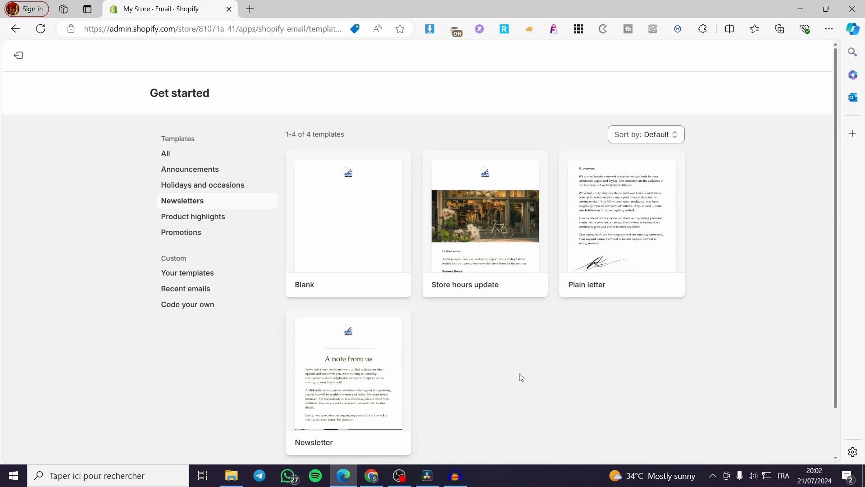
scroll(388, 361, down, 1)
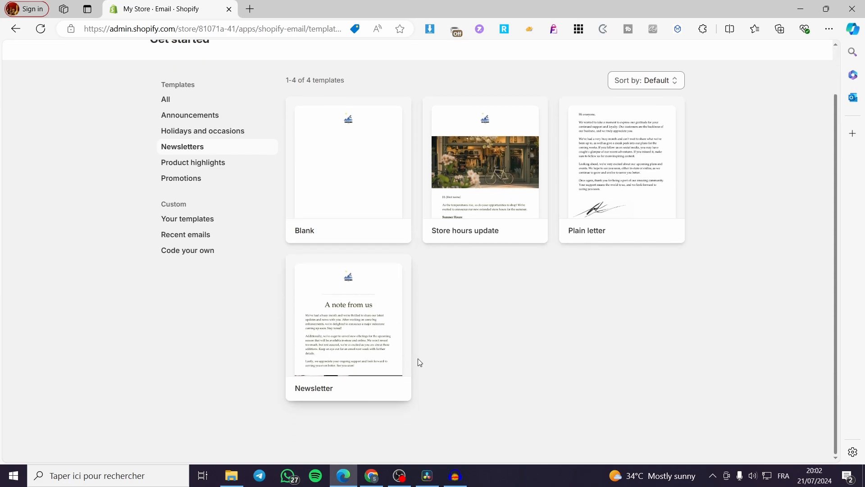
click(347, 311)
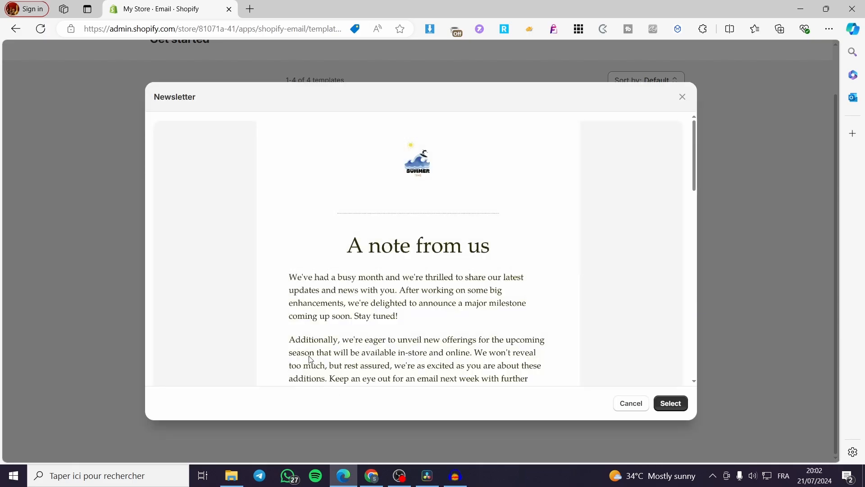
scroll(492, 275, down, 15)
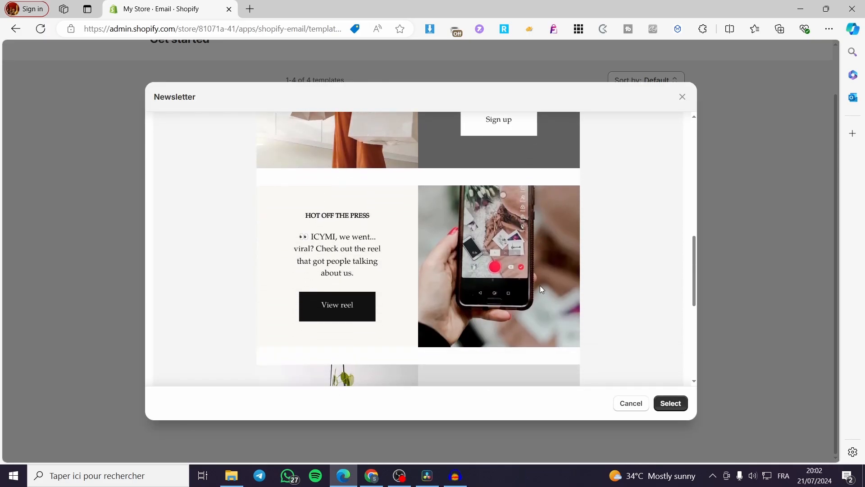
scroll(542, 286, down, 3)
scroll(566, 307, up, 15)
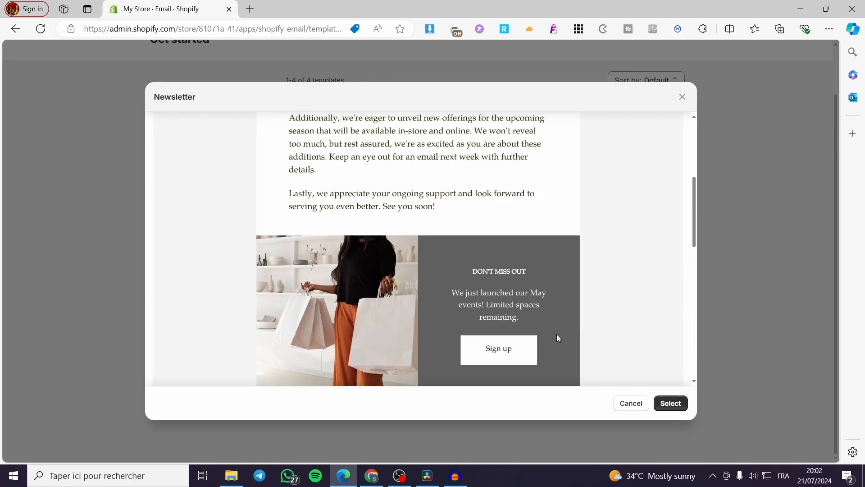
click(671, 403)
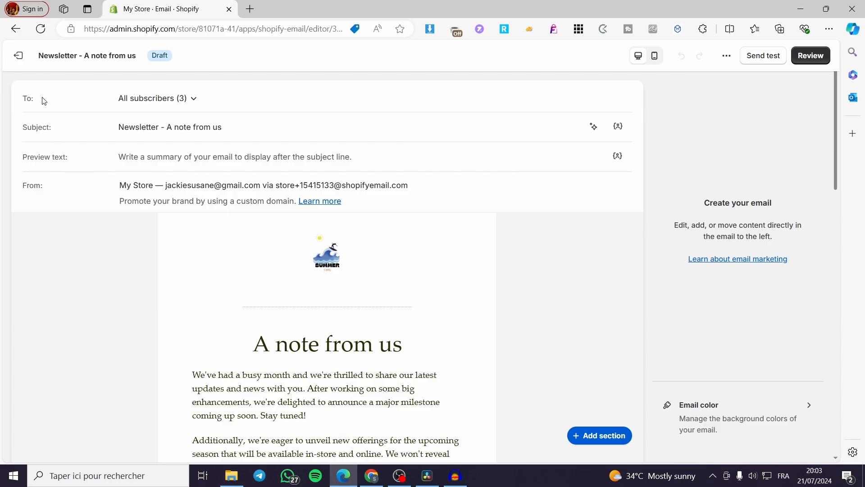
Check the recipient segments and add the Last name personalization to the end of the email subject, with a blank default value
click(195, 103)
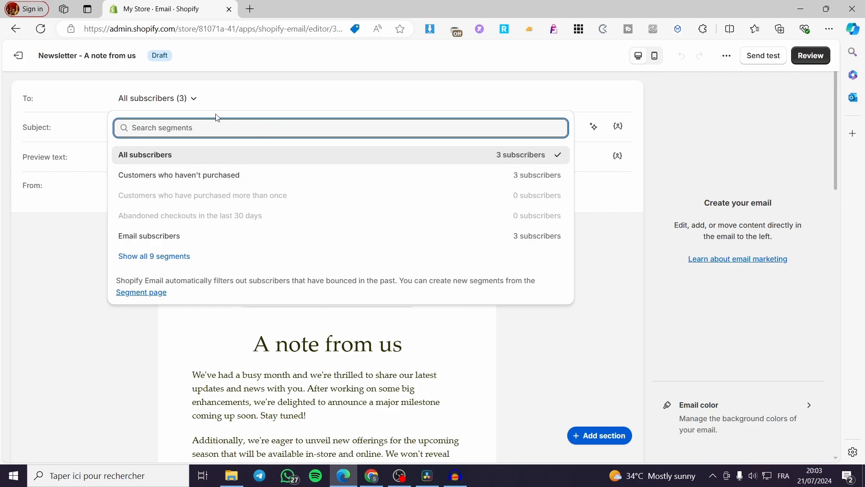
click(195, 100)
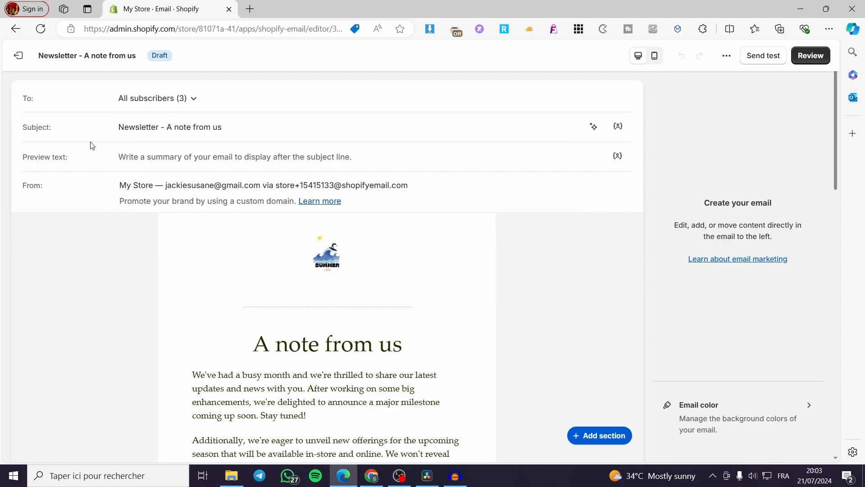
click(177, 131)
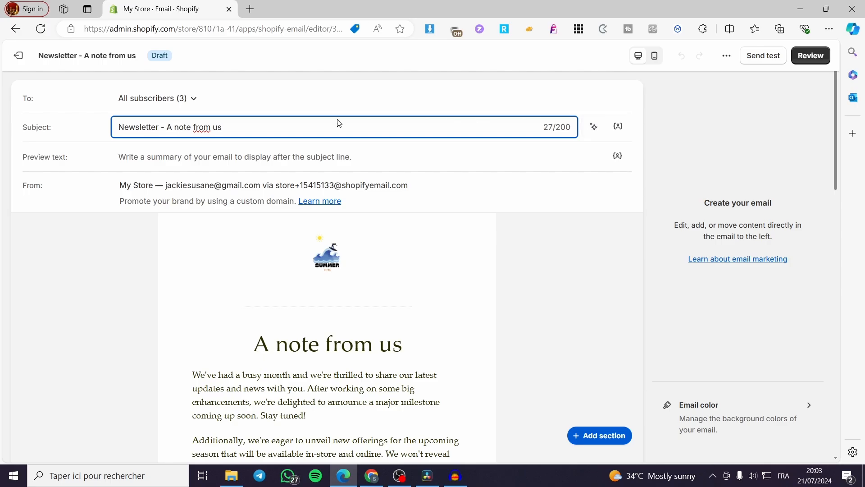
click(619, 126)
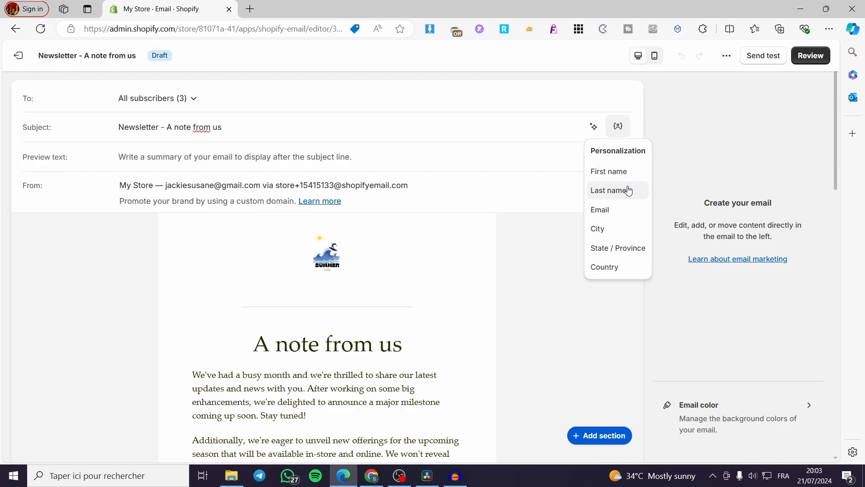
click(625, 190)
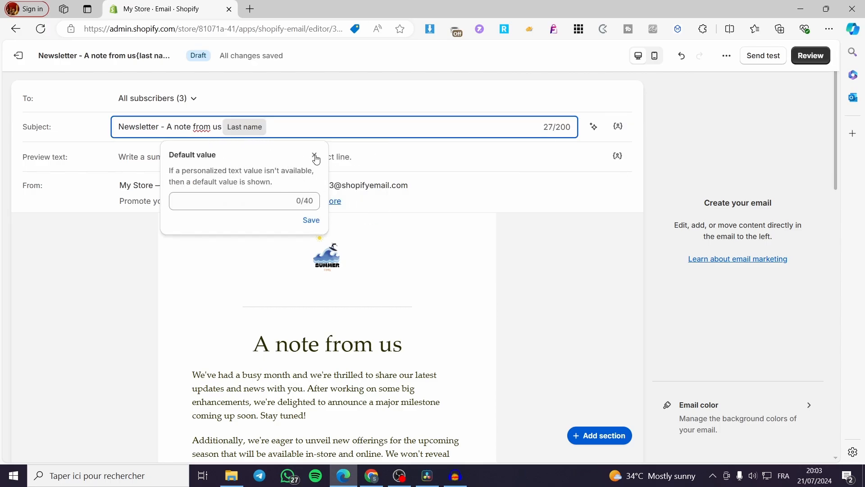
click(316, 222)
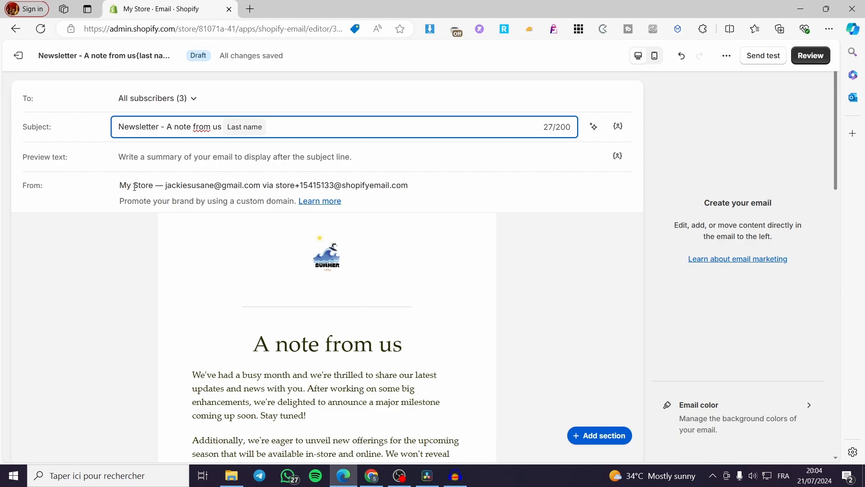
click(163, 188)
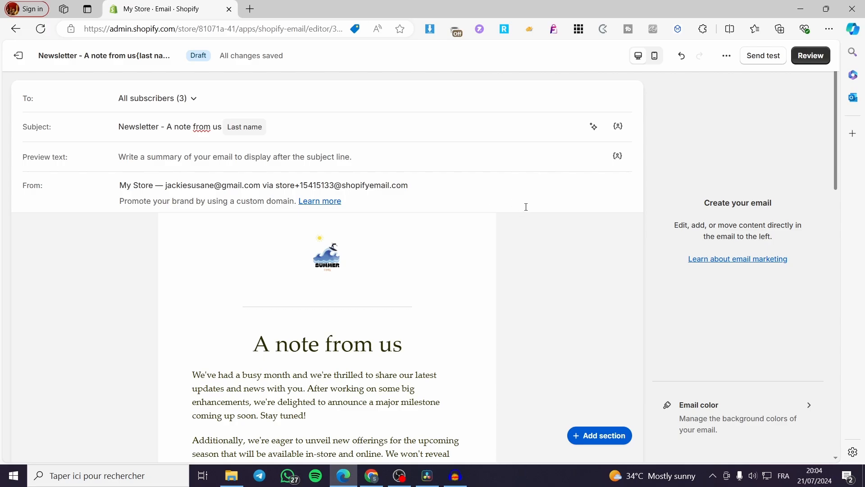
Examine the email color options, the header section's settings and the newsletter's content sections
click(573, 270)
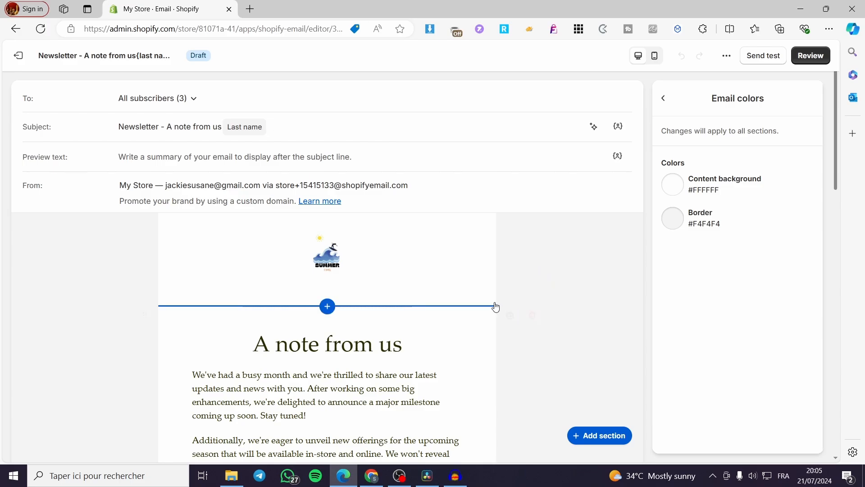
click(445, 284)
scroll(446, 329, down, 5)
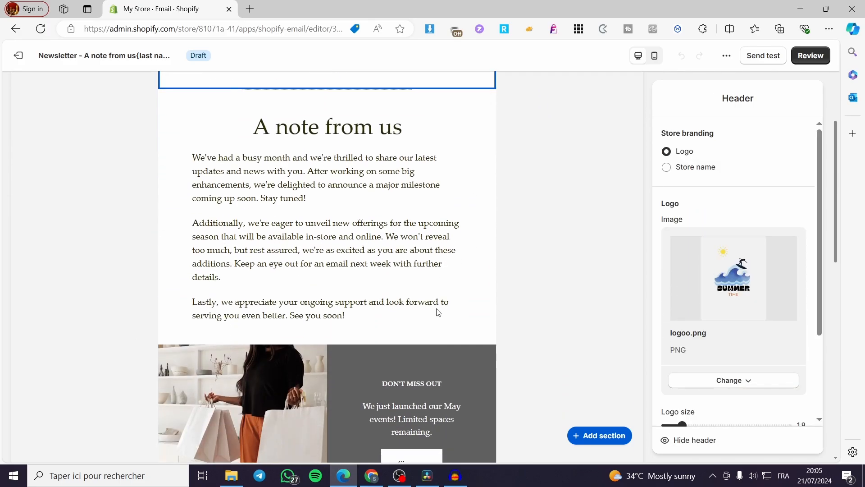
scroll(438, 312, down, 5)
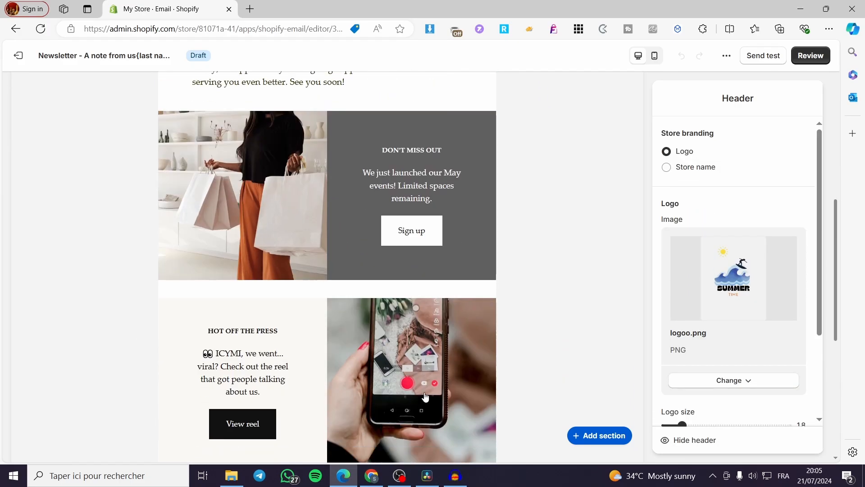
scroll(425, 397, up, 6)
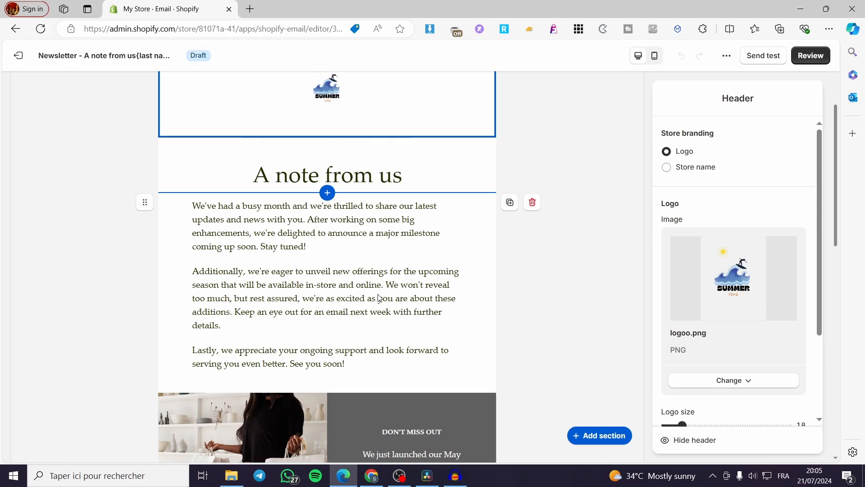
scroll(378, 299, up, 4)
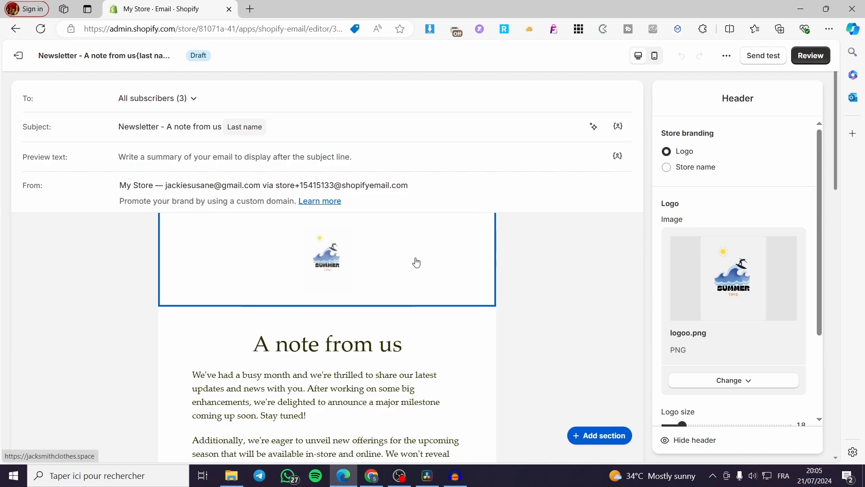
Try the store name as the header branding, switch back to the logo, and align the header to the left
click(686, 170)
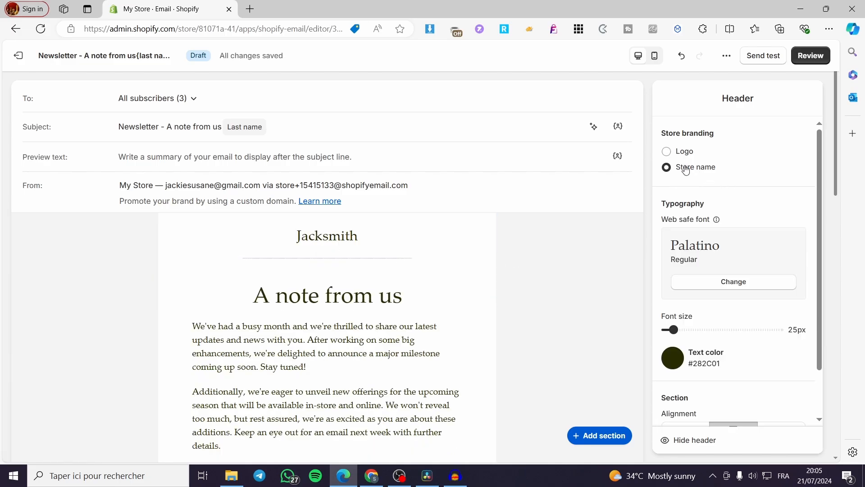
click(688, 154)
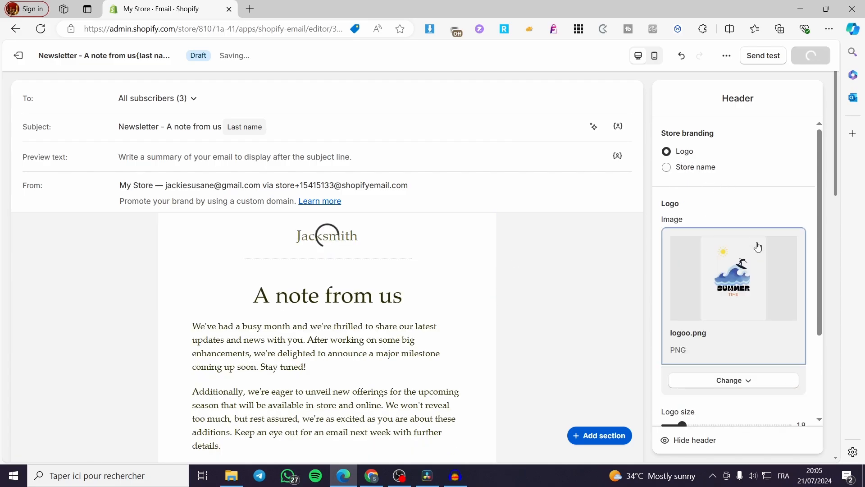
scroll(727, 267, down, 3)
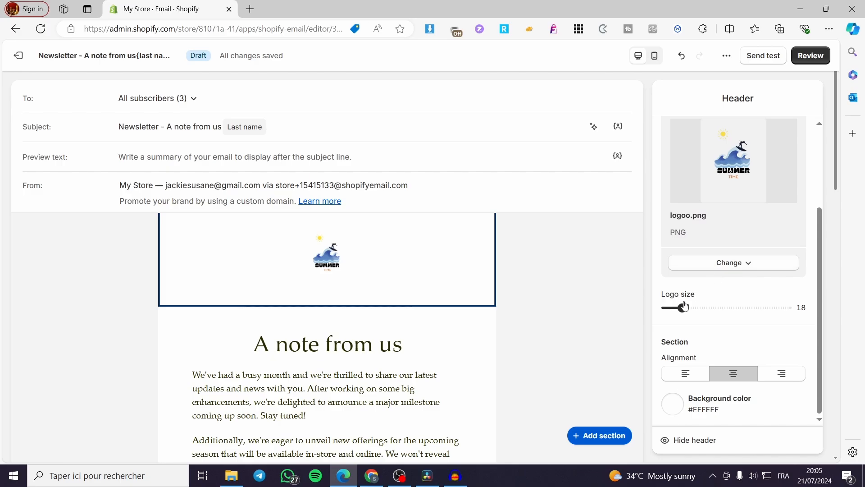
click(694, 375)
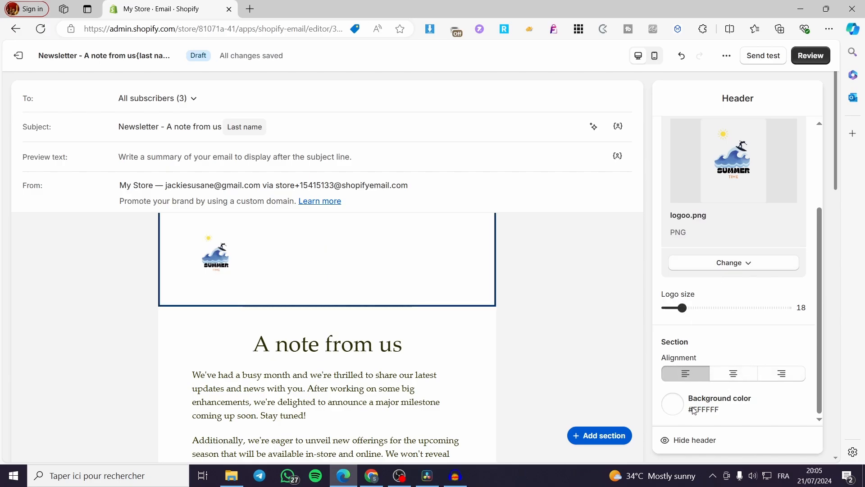
scroll(449, 349, down, 1)
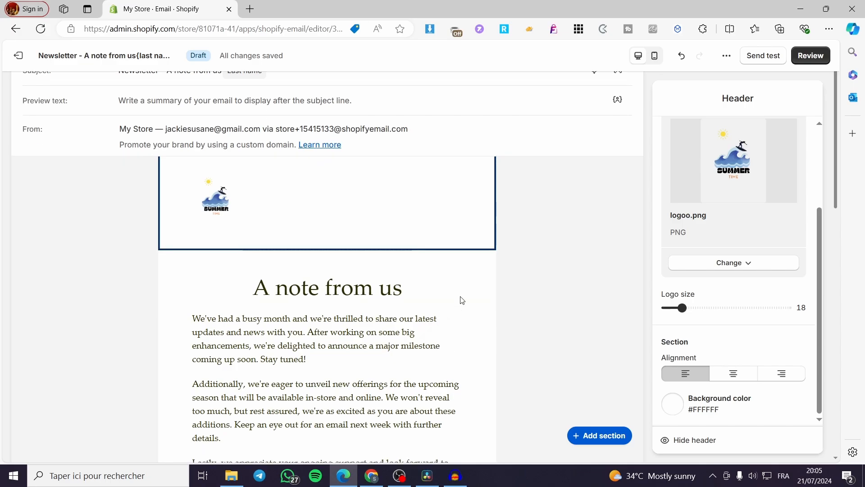
scroll(287, 159, up, 1)
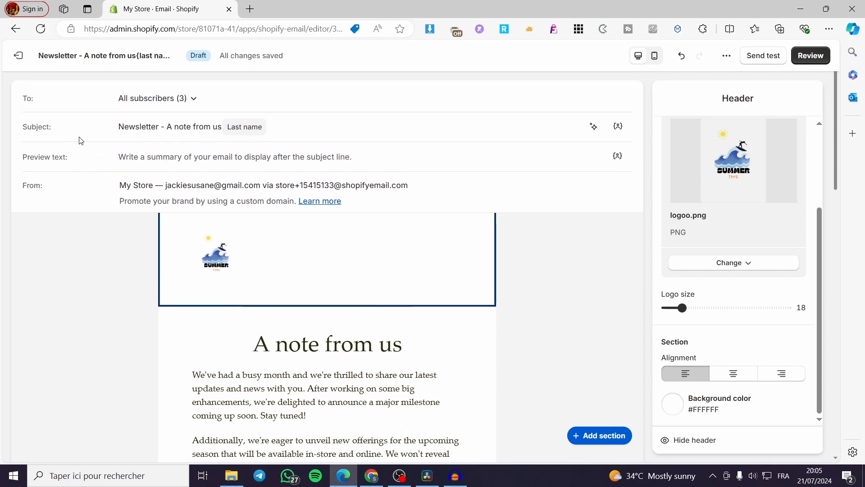
Replace the "A note from us" heading text with "Your Newsletter"
click(367, 344)
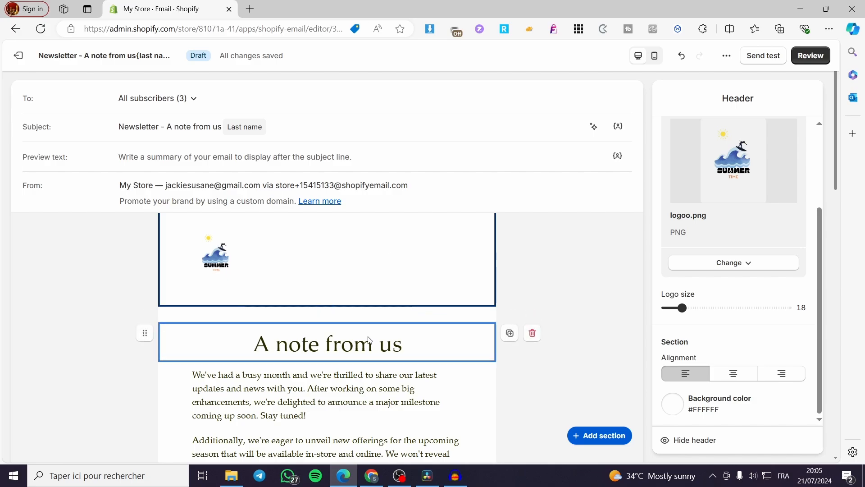
drag(422, 347, 232, 347)
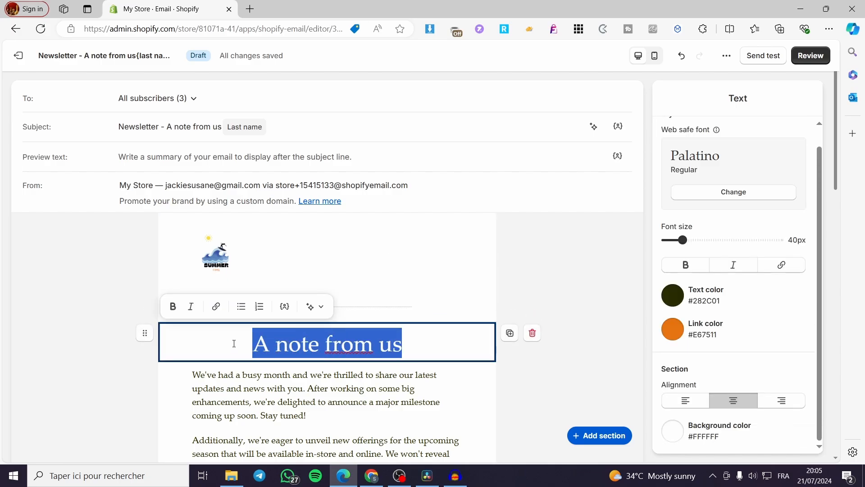
text(Y)
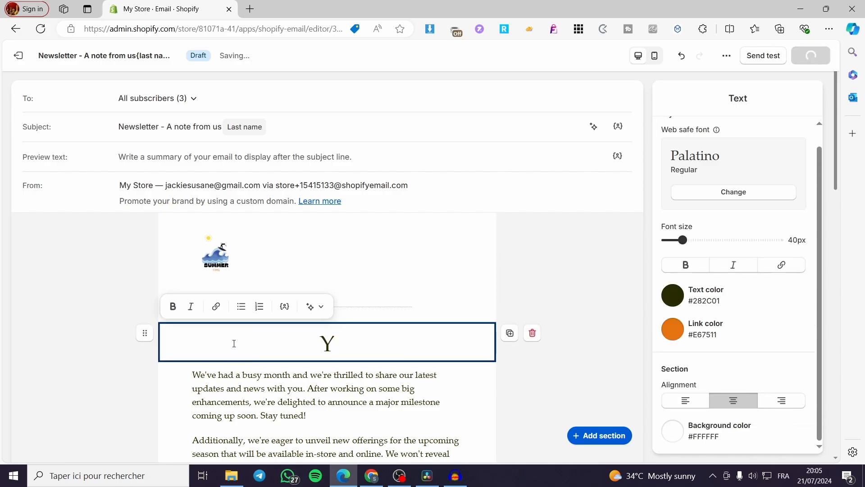
text(ou)
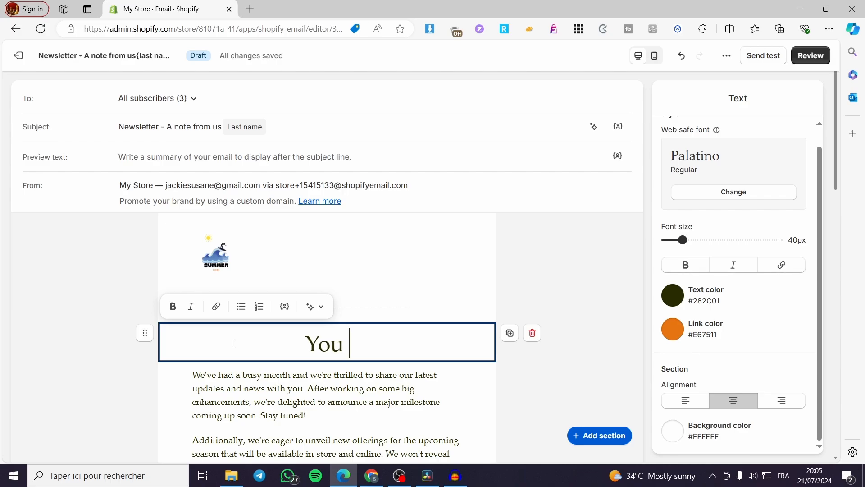
key(BackSpace)
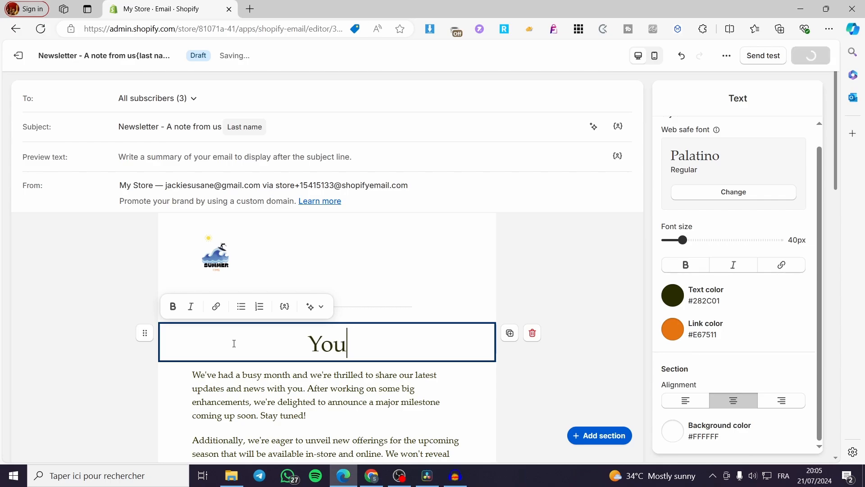
text(R)
key(BackSpace)
text(r)
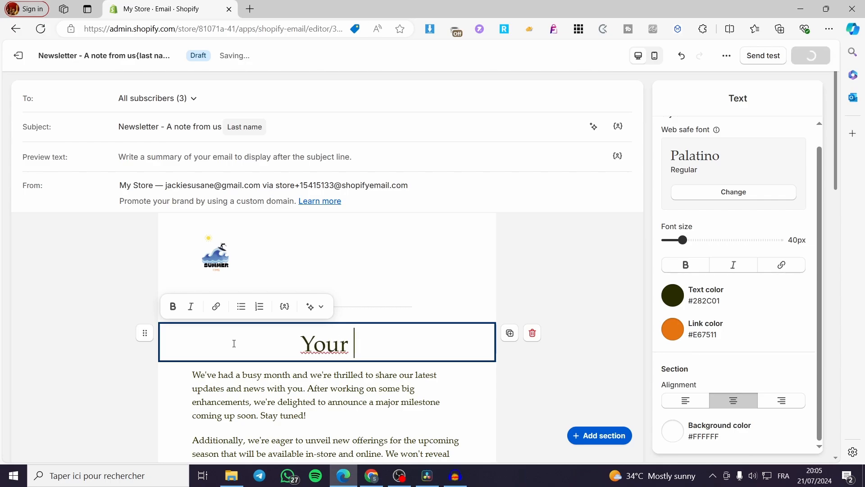
text( News)
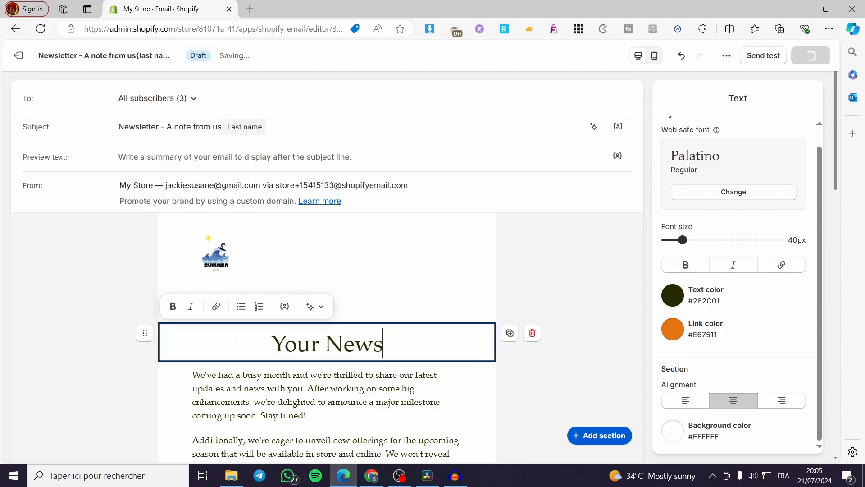
text(letters)
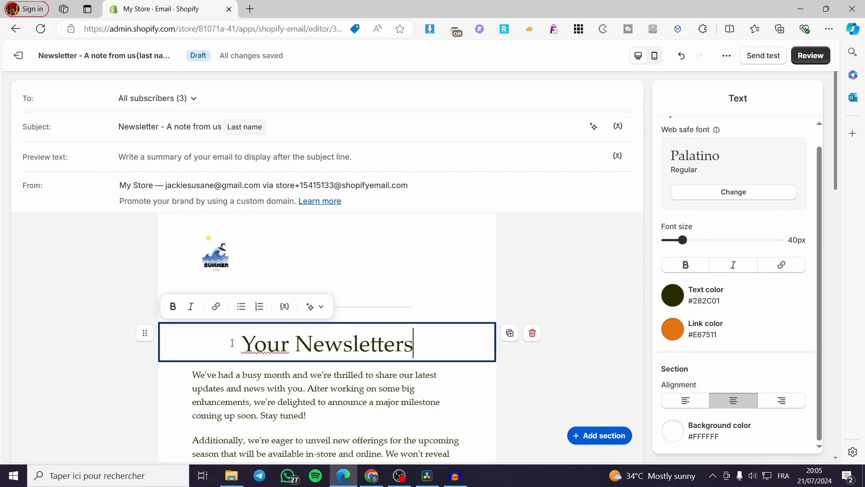
key(BackSpace)
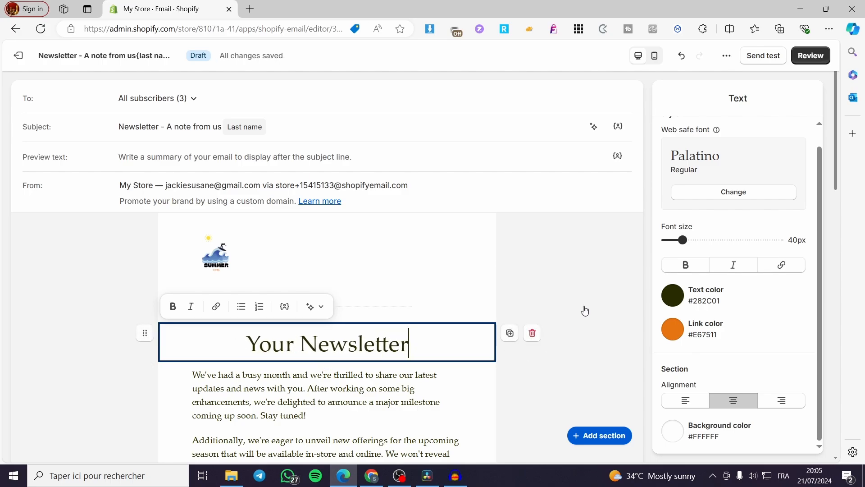
Check the heading's text style options, try left alignment and restore center alignment
scroll(345, 344, down, 1)
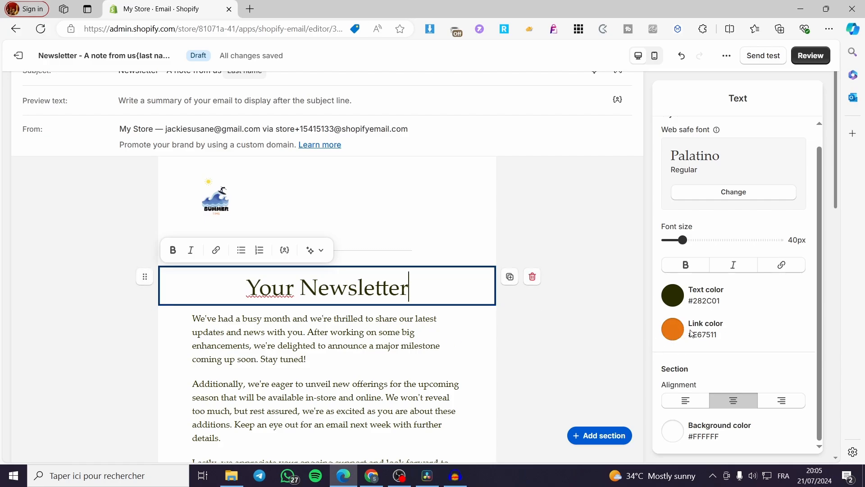
scroll(681, 338, up, 1)
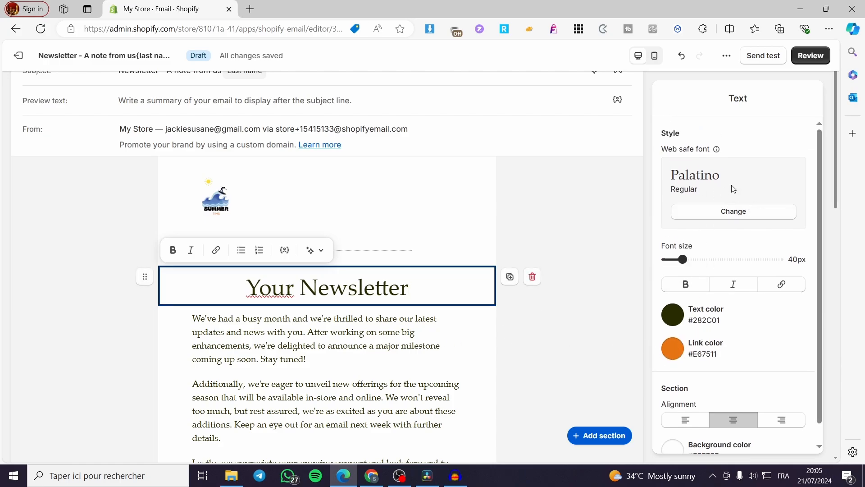
scroll(736, 329, down, 1)
click(684, 401)
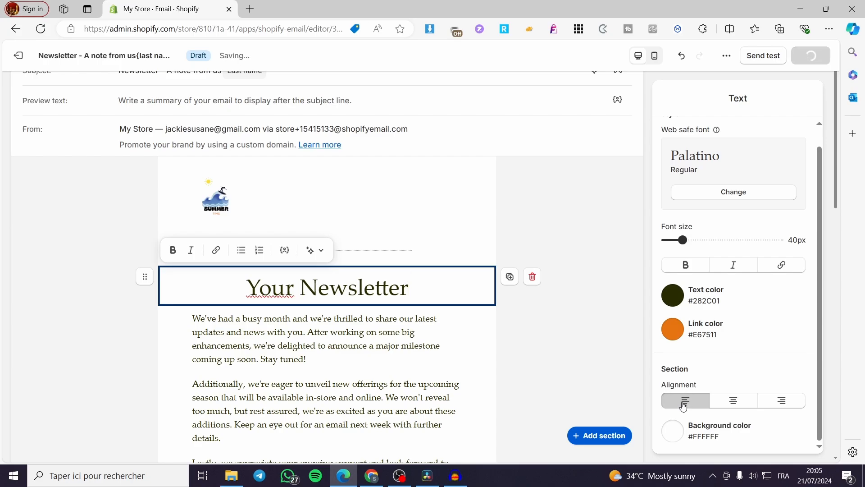
click(735, 401)
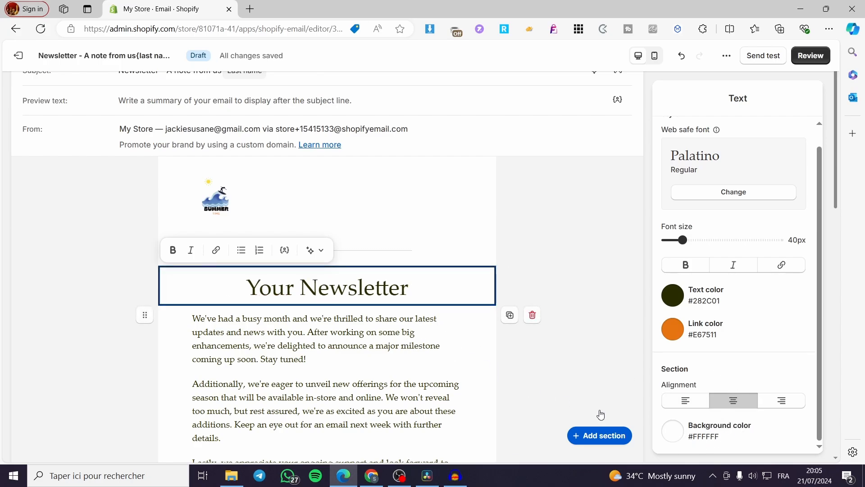
Set the heading section's background color to a bright blue, about #00B7ED
click(672, 431)
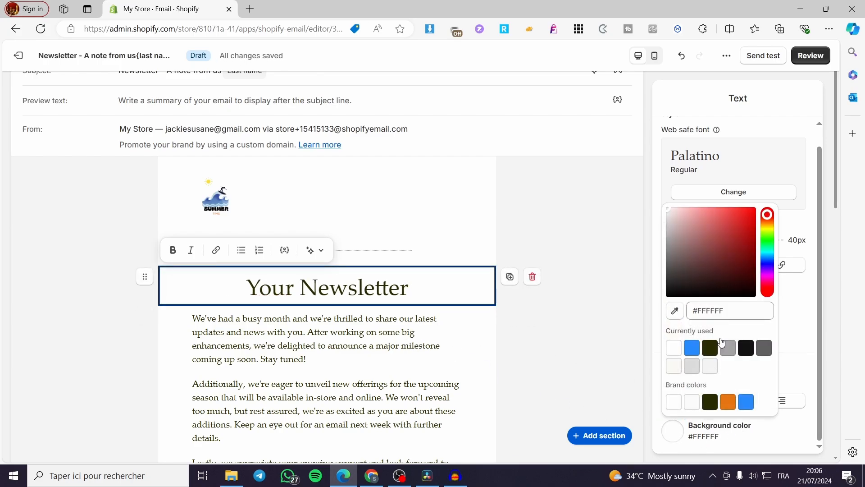
click(770, 259)
drag(744, 203, 760, 181)
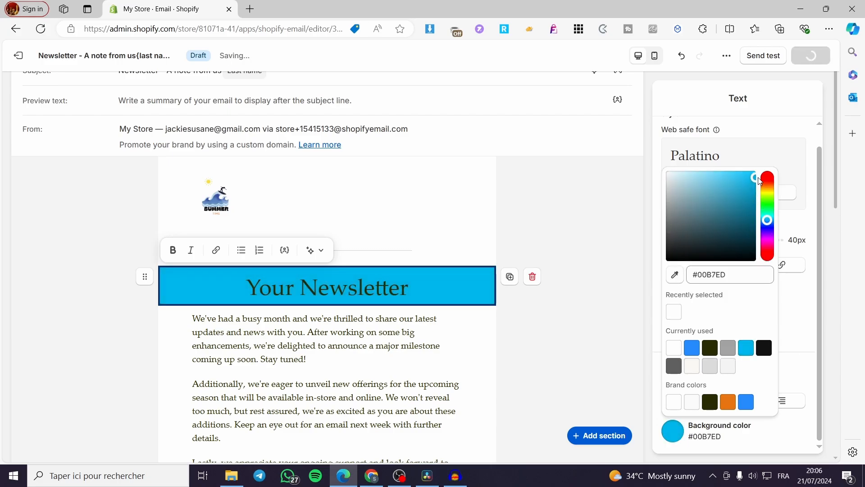
click(599, 257)
Examine the body text section below the heading and select all three of its paragraphs
scroll(410, 347, down, 3)
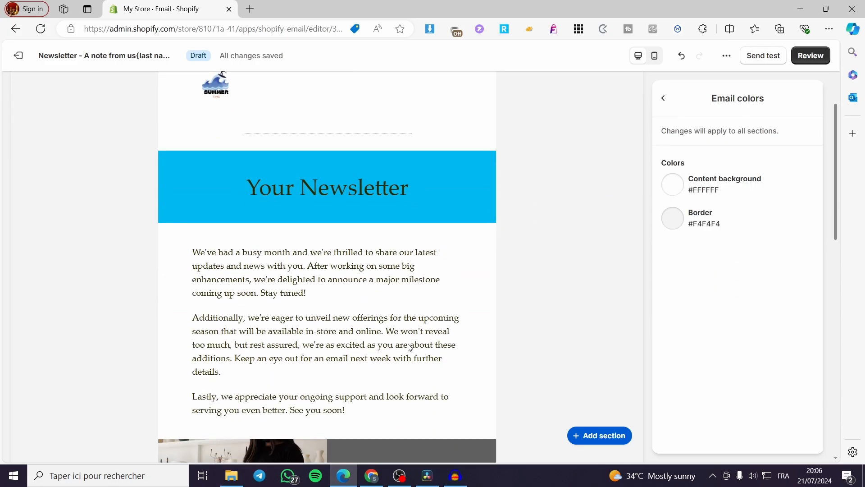
scroll(410, 347, down, 1)
click(236, 228)
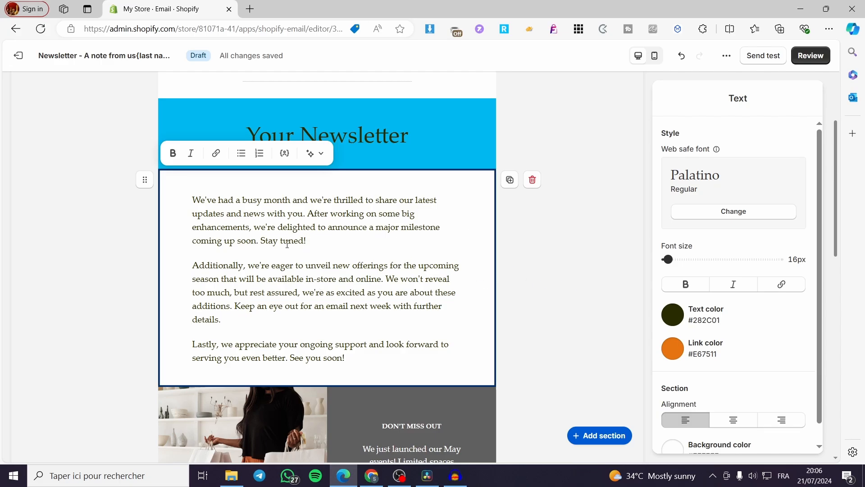
drag(193, 199, 468, 356)
scroll(535, 348, up, 5)
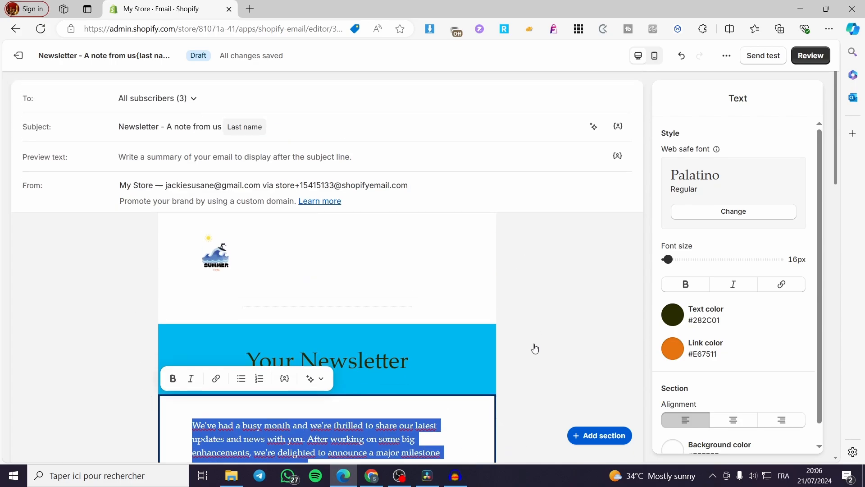
scroll(529, 284, down, 10)
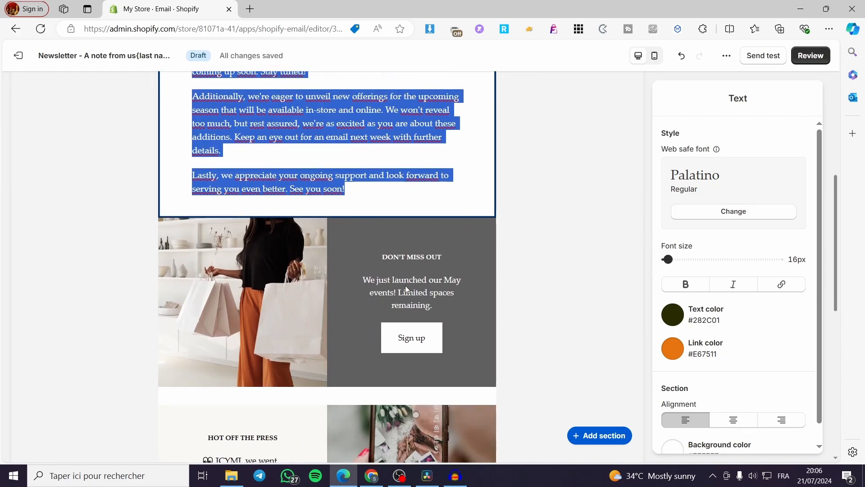
Examine the "Don't miss out" section's text and image settings and the link destinations available for its Sign up button
click(432, 260)
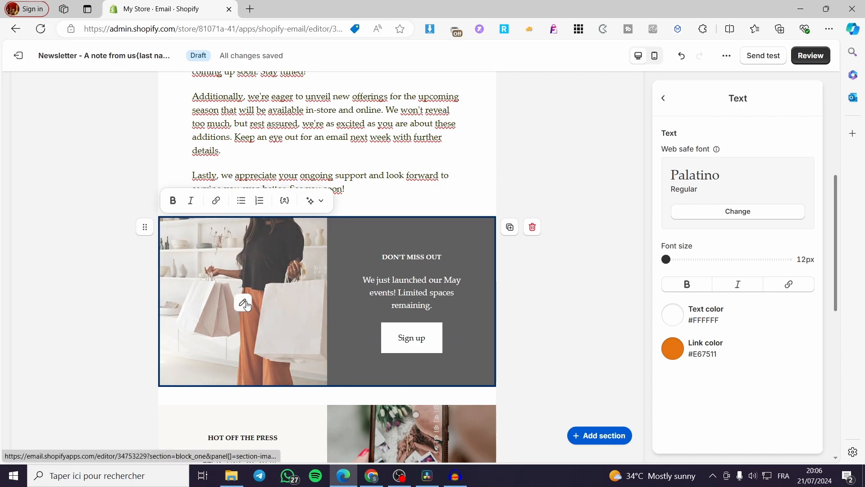
click(243, 301)
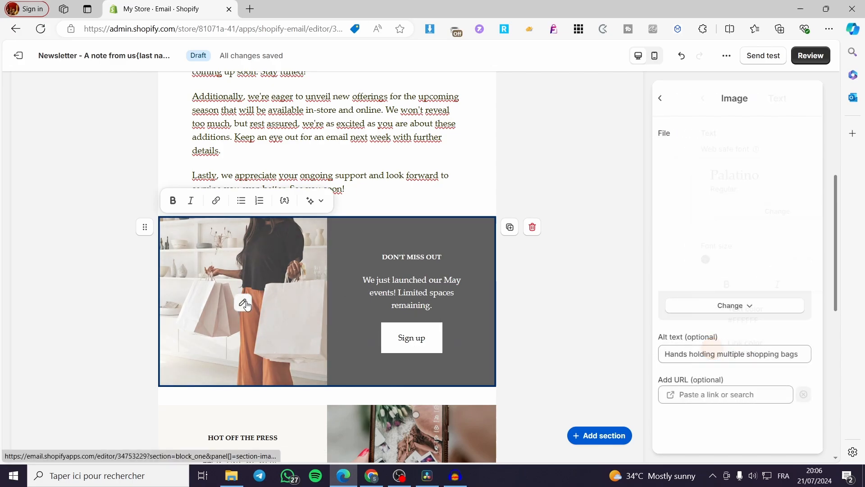
click(421, 338)
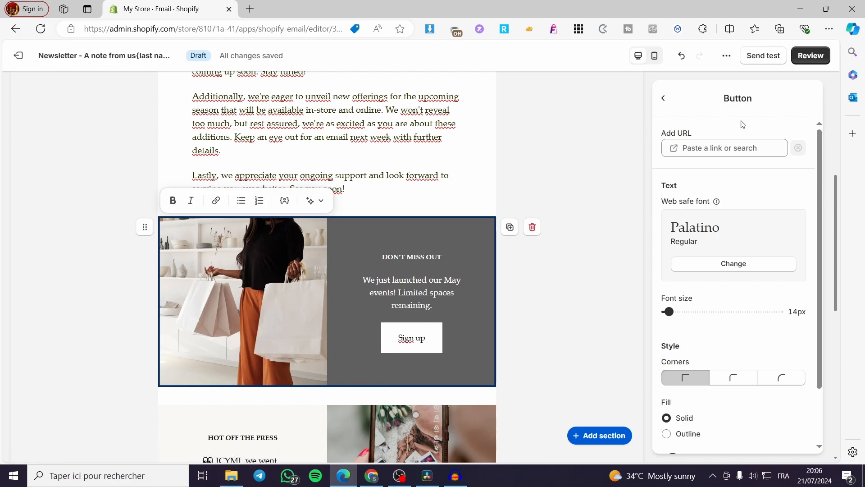
click(717, 148)
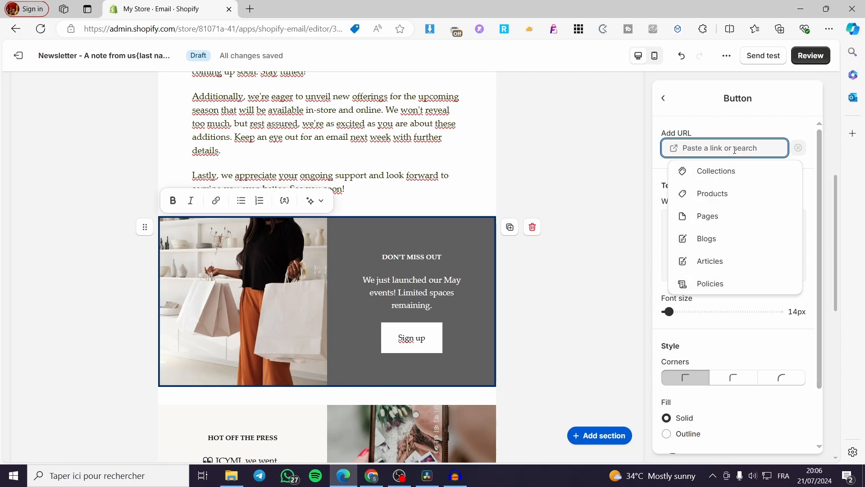
click(586, 293)
scroll(438, 342, down, 1)
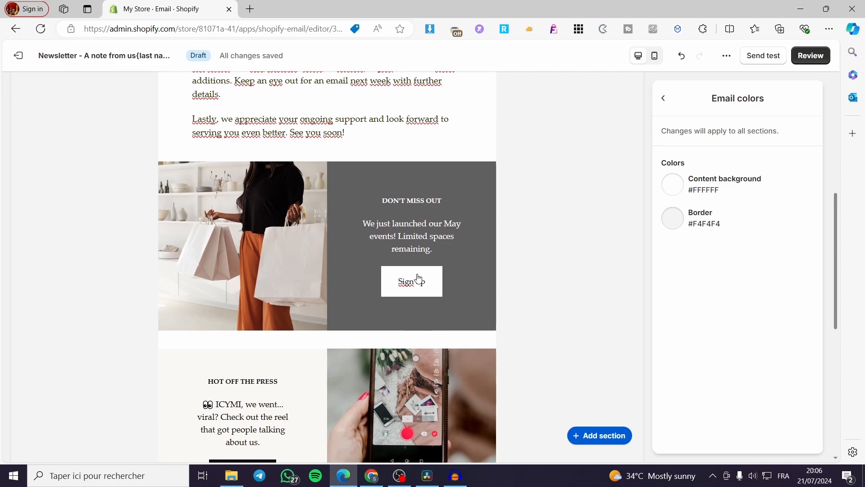
click(419, 278)
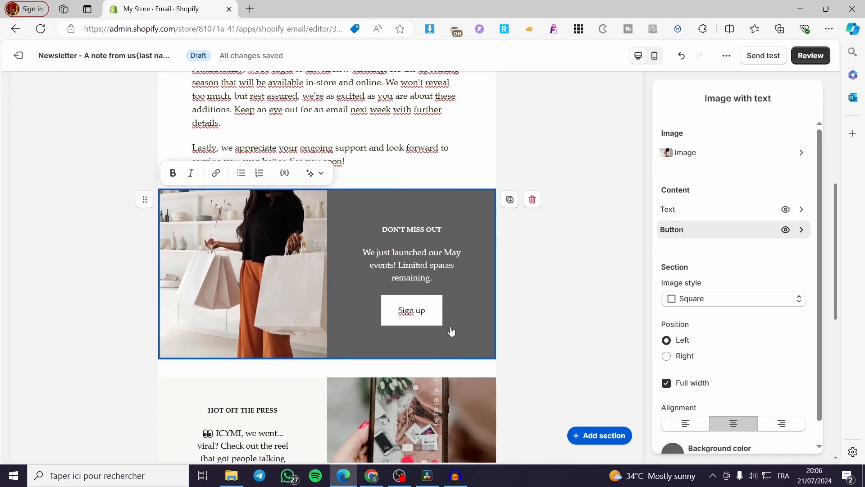
Review the remaining image-with-text sections down to the footer and return to the newsletter's body text
scroll(446, 298, down, 5)
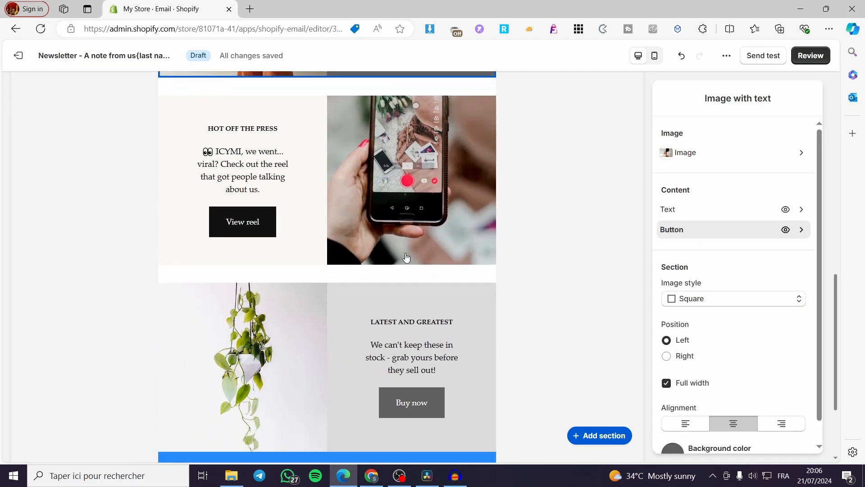
scroll(353, 229, up, 3)
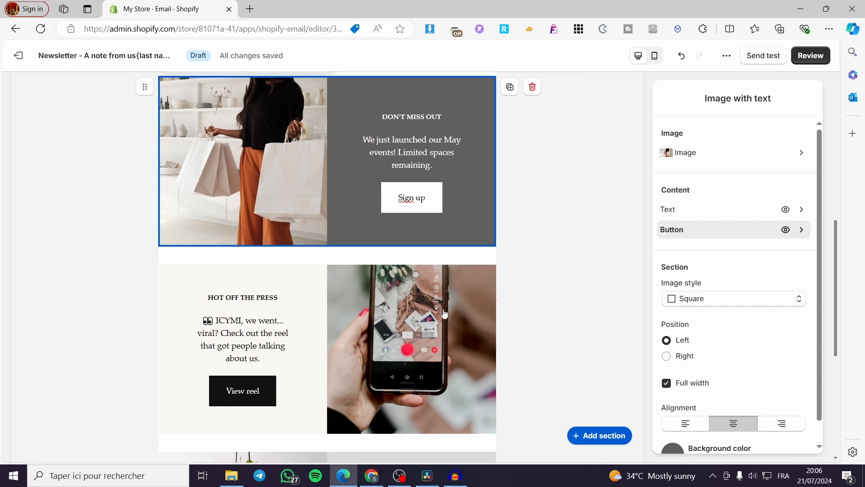
scroll(357, 323, down, 5)
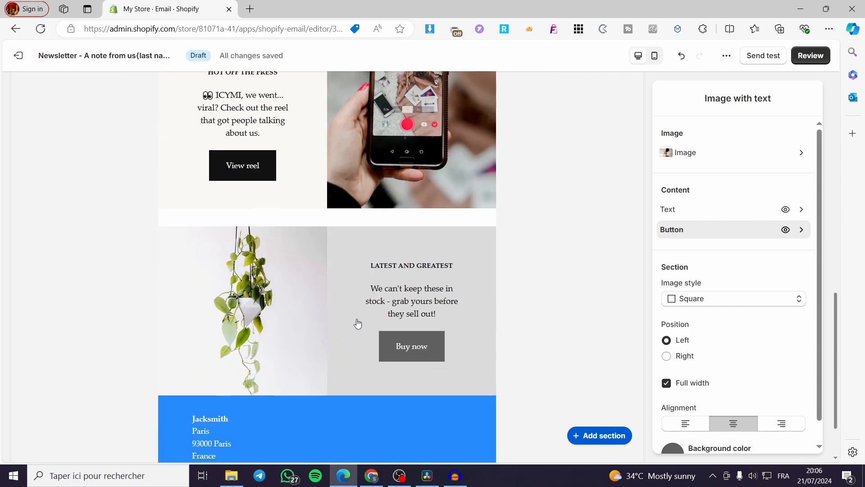
scroll(449, 330, down, 2)
scroll(423, 271, up, 10)
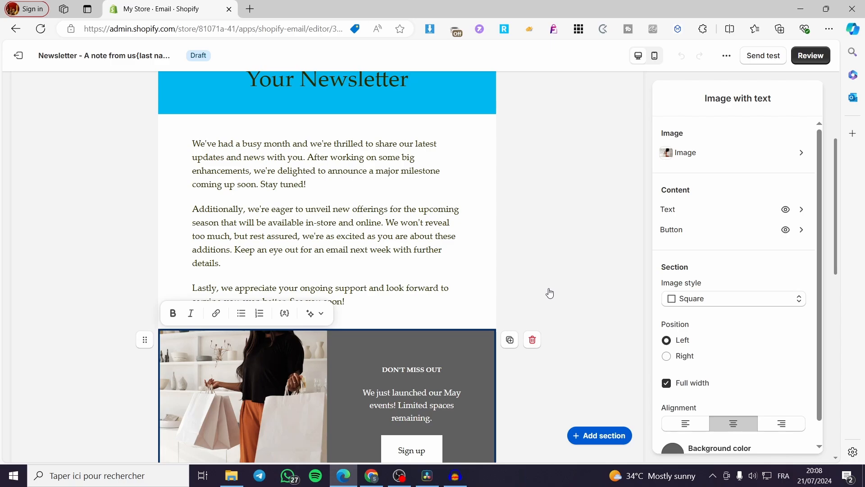
Examine the section types that can be added to the email, and leave the list without adding one
scroll(581, 324, down, 2)
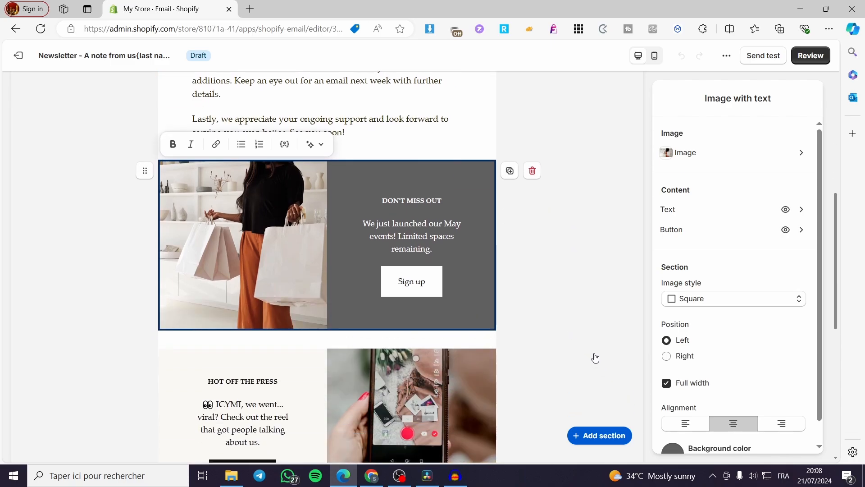
click(608, 442)
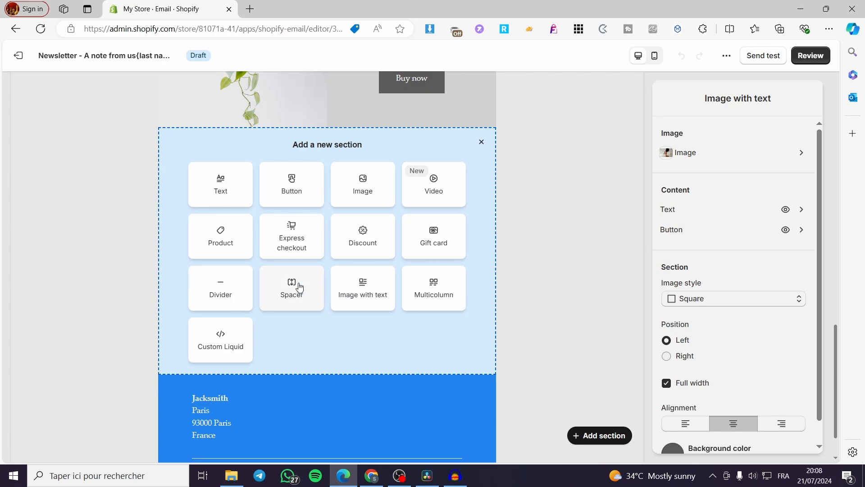
click(482, 148)
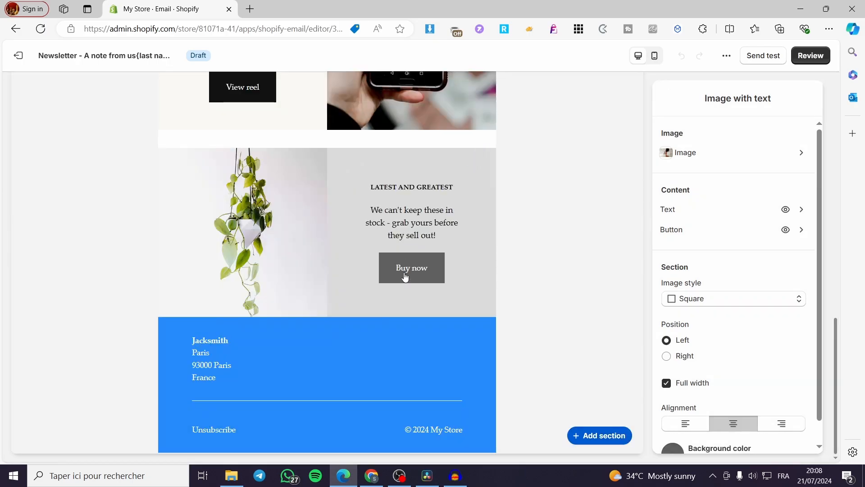
Delete the "Latest and greatest" and "Don't miss out" image-with-text sections from the newsletter
scroll(408, 299, up, 4)
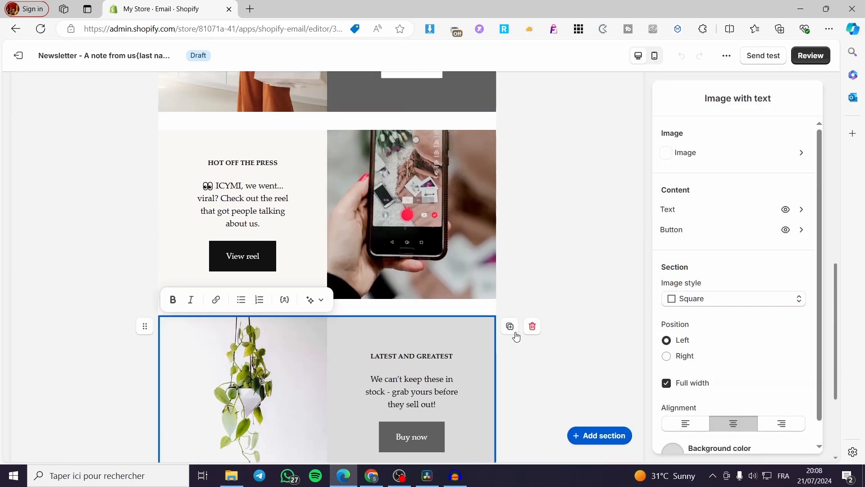
click(532, 326)
click(298, 238)
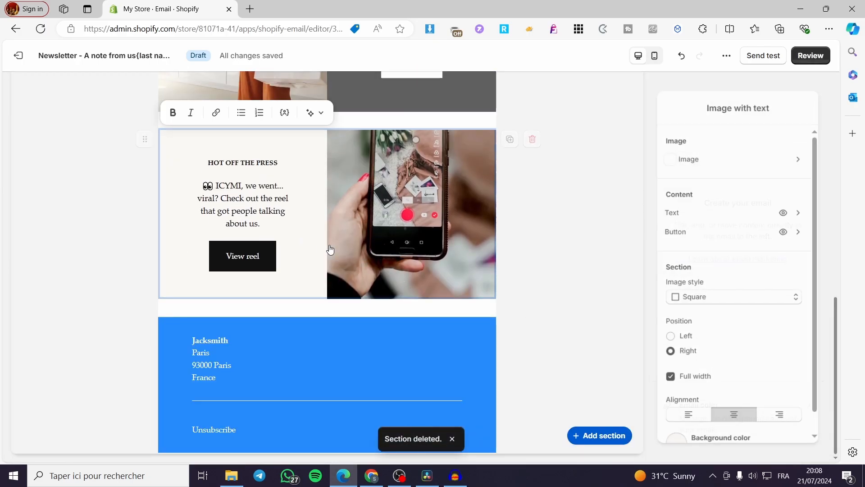
scroll(341, 224, up, 5)
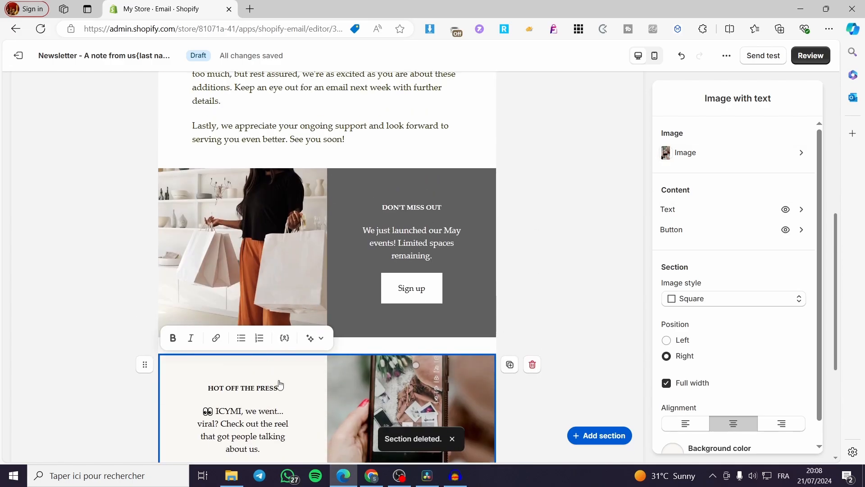
click(448, 239)
click(532, 178)
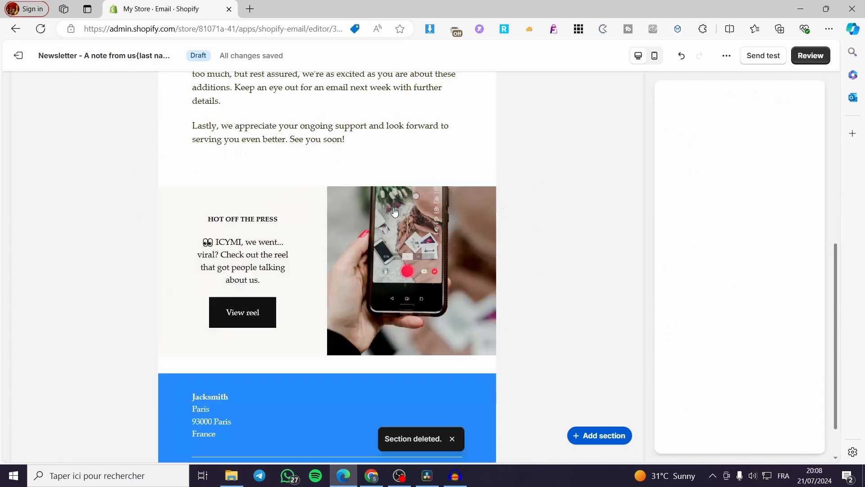
Delete the three-paragraph body text section and the blue "Your Newsletter" heading section
scroll(462, 189, up, 3)
click(462, 232)
scroll(462, 231, up, 3)
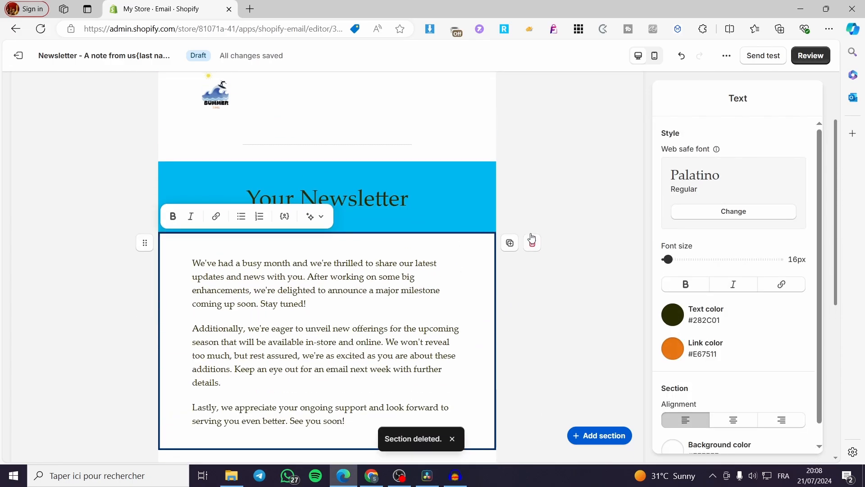
key(Delete)
click(440, 207)
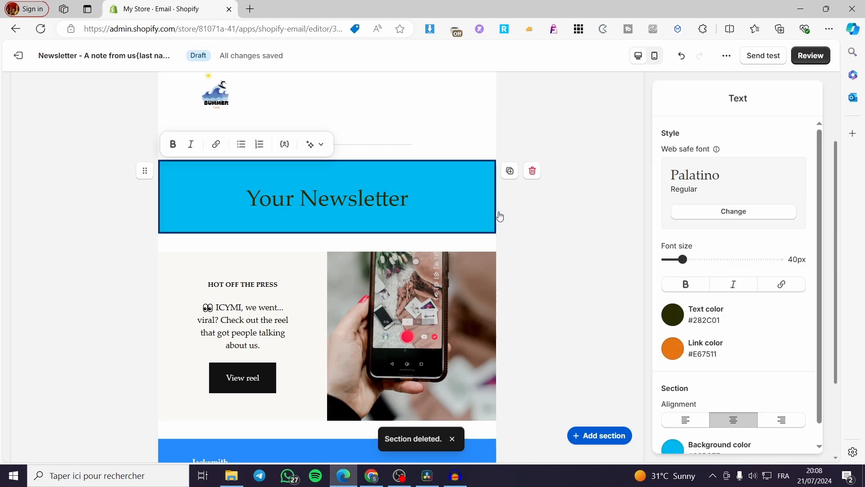
click(532, 172)
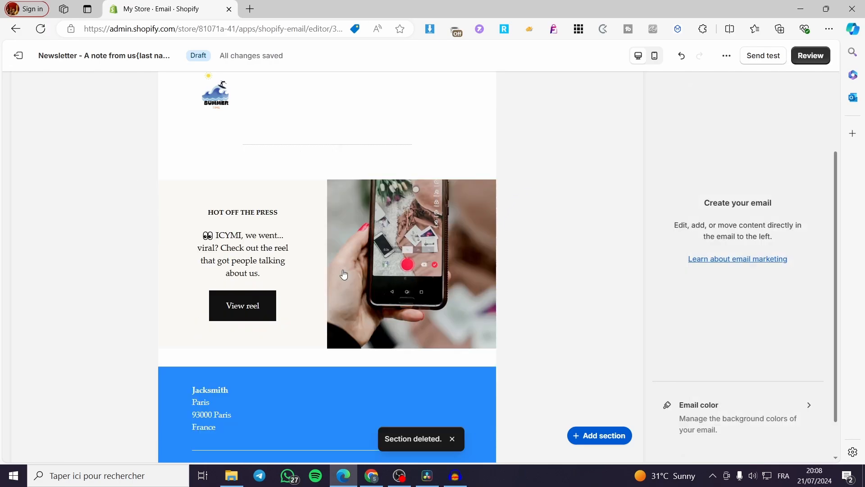
Add an image section to the email between the "Hot off the press" section and the footer
click(596, 435)
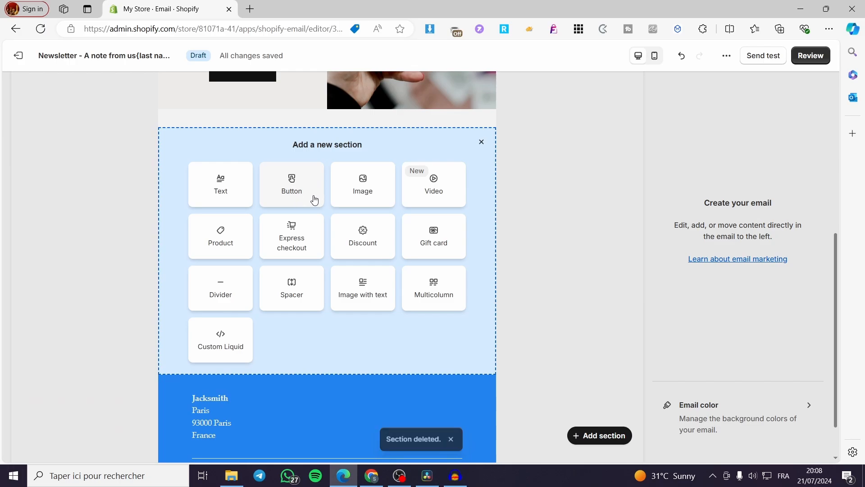
click(371, 188)
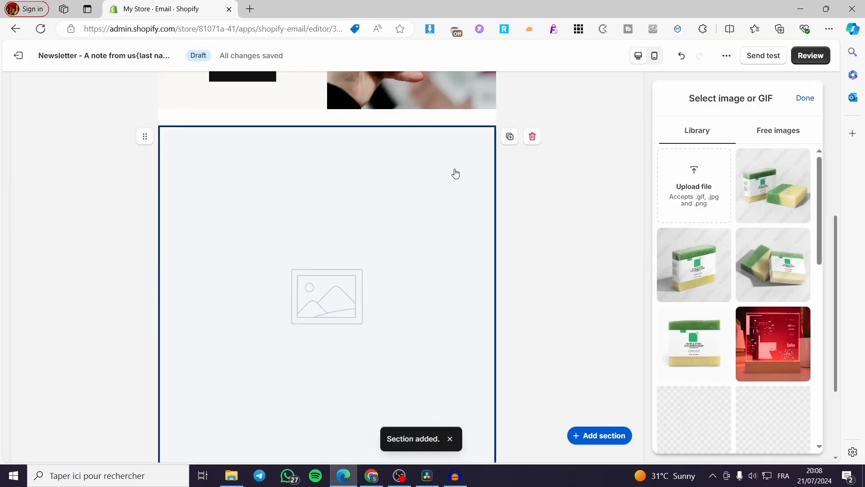
Switch to Canva in a new browser tab and open the recent Purple & Blue Bright Colourful Retro newsletter design
click(251, 9)
text(canva)
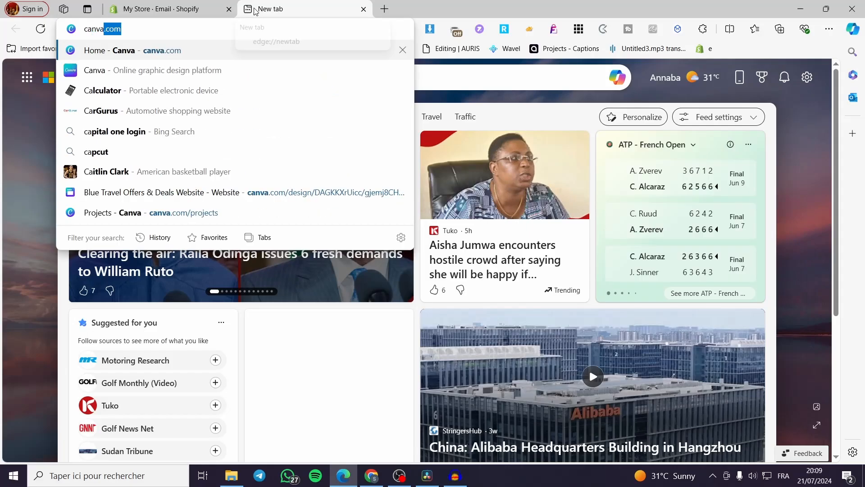
key(Return)
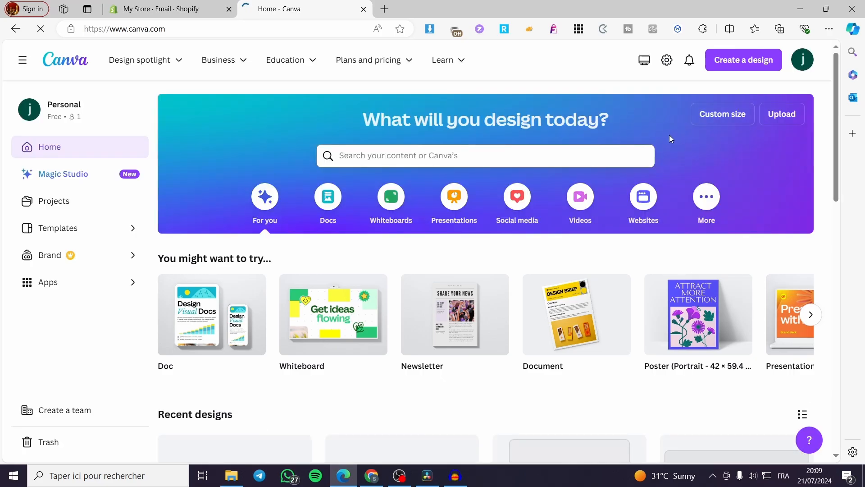
scroll(537, 118, down, 3)
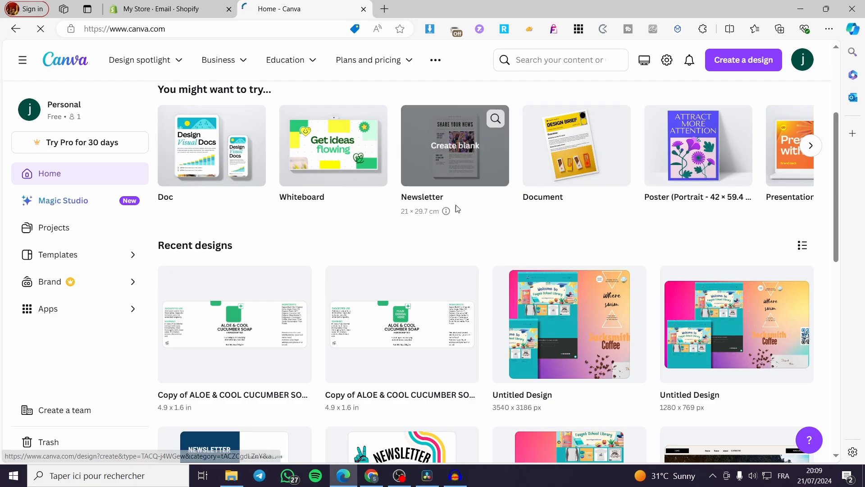
scroll(616, 231, down, 3)
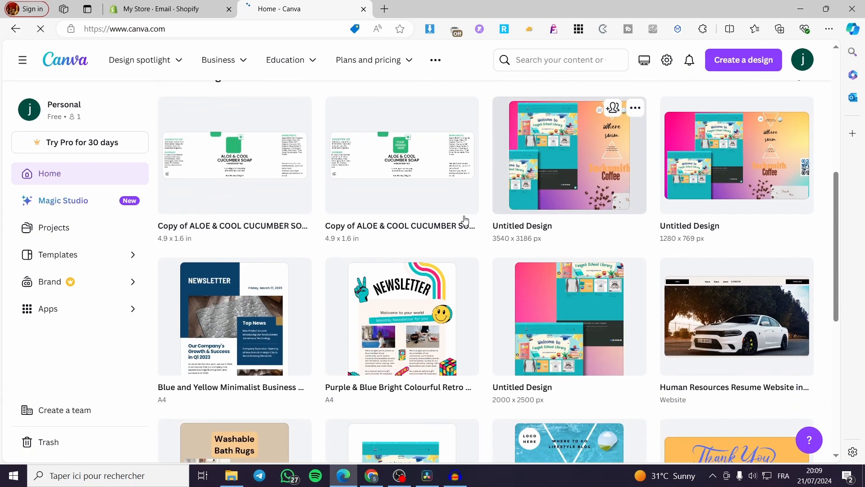
click(380, 294)
Search Canva's templates for "newsletter" from the home page and browse the designs offered
key(ctrl+shift+Tab)
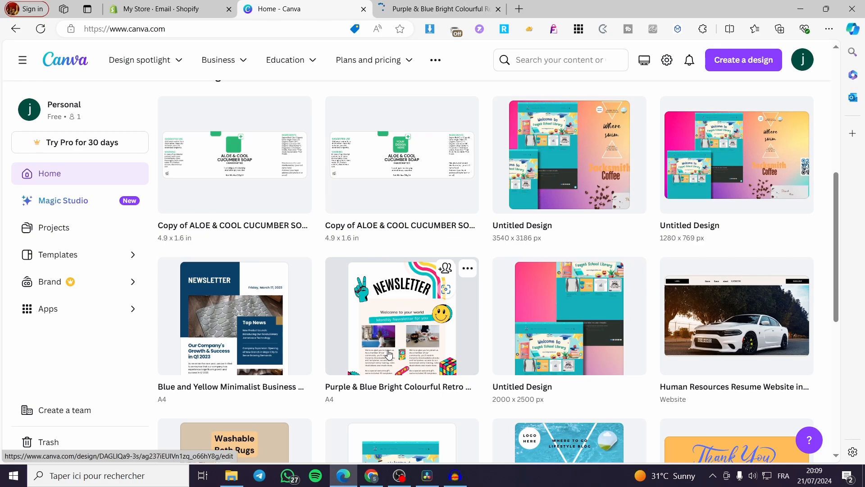
scroll(395, 351, up, 5)
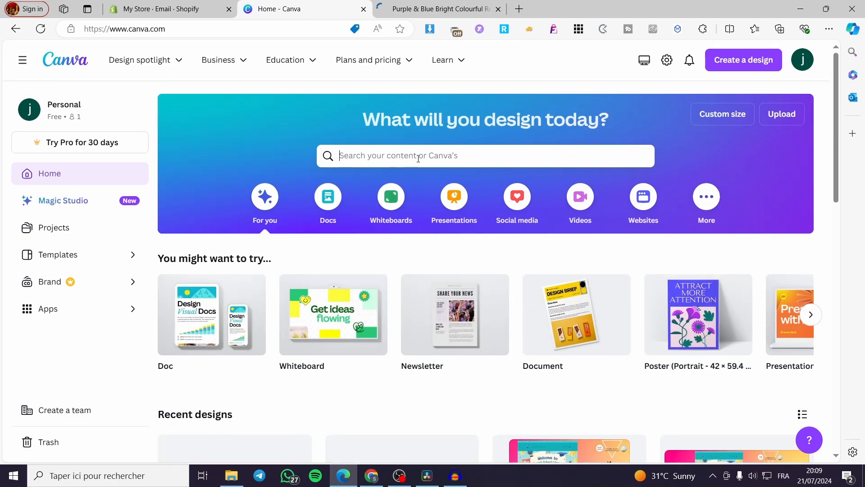
click(374, 157)
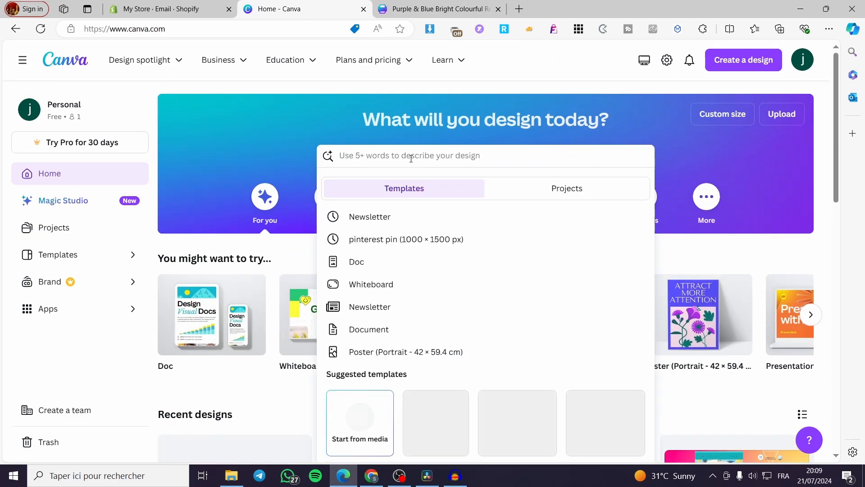
text(le)
key(BackSpace)
key(BackSpace)
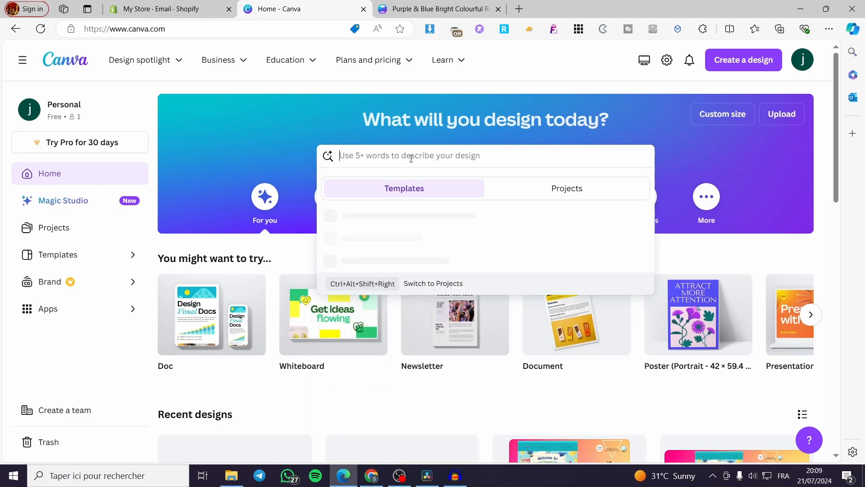
text(newslet)
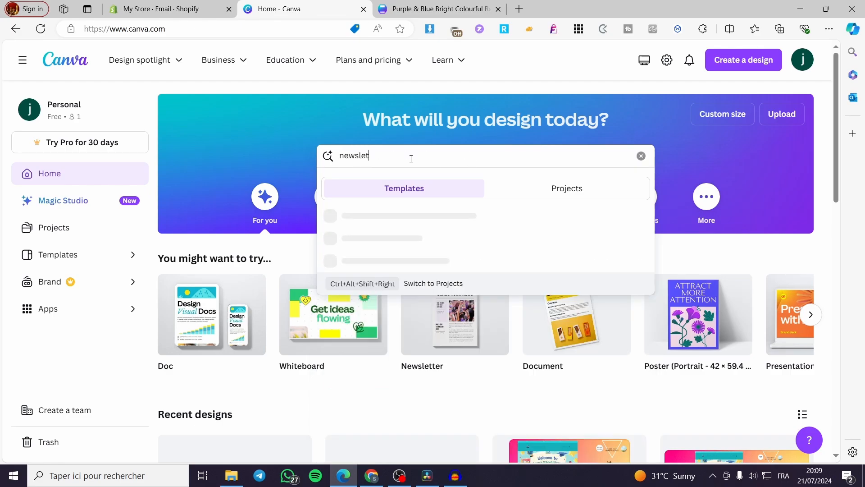
text(ter)
key(Return)
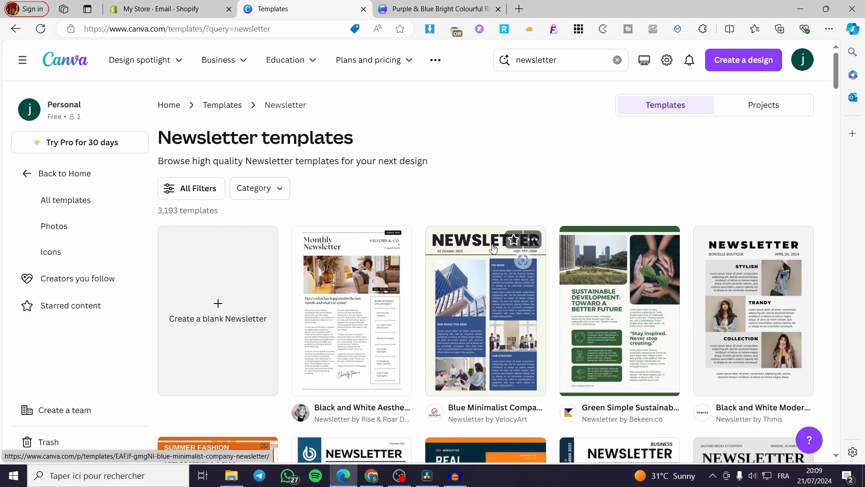
scroll(527, 224, down, 5)
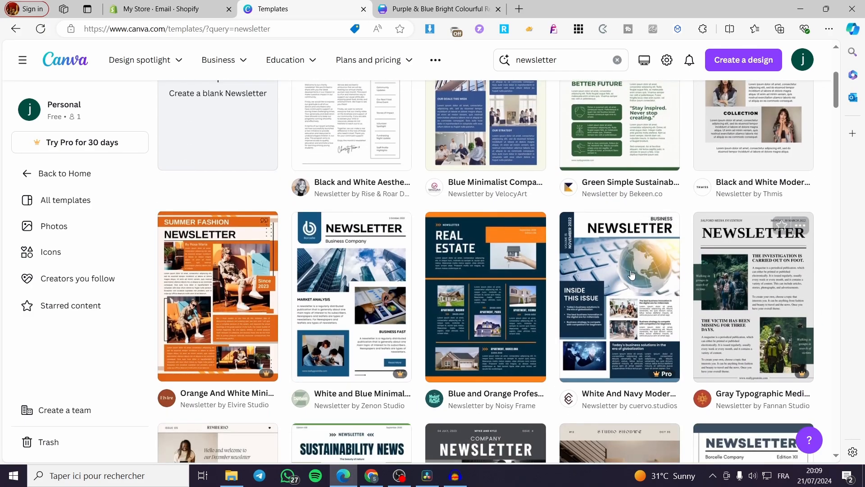
scroll(354, 273, down, 3)
scroll(354, 274, down, 1)
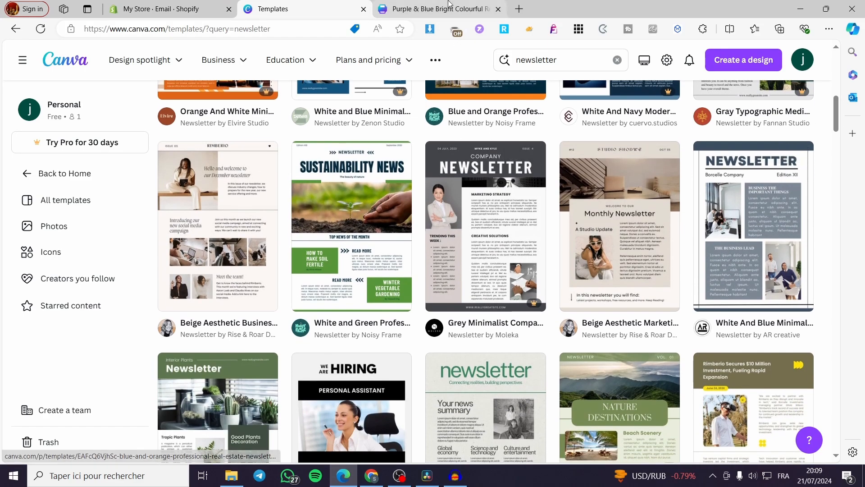
Download the Purple & Blue Bright Colourful Retro newsletter design as a PNG file
click(449, 4)
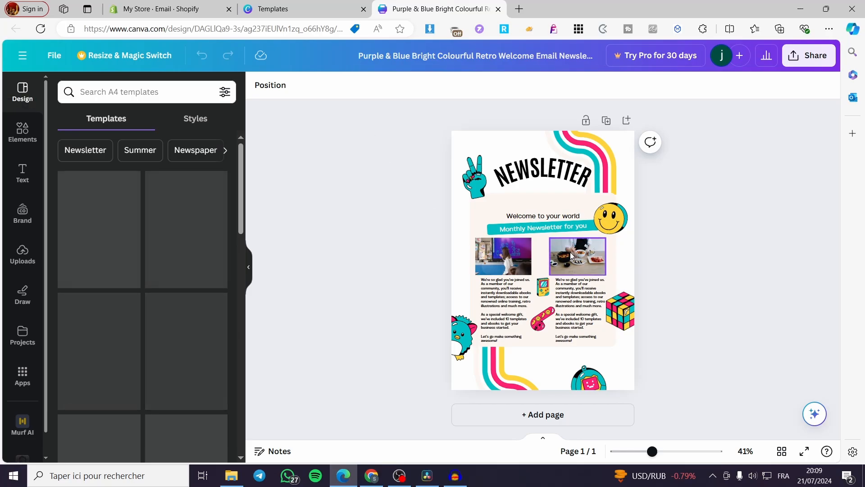
click(809, 55)
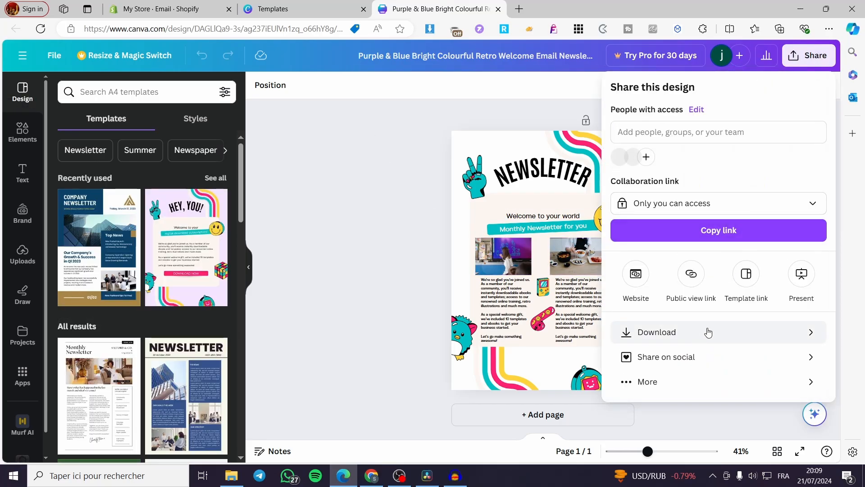
click(709, 332)
click(772, 137)
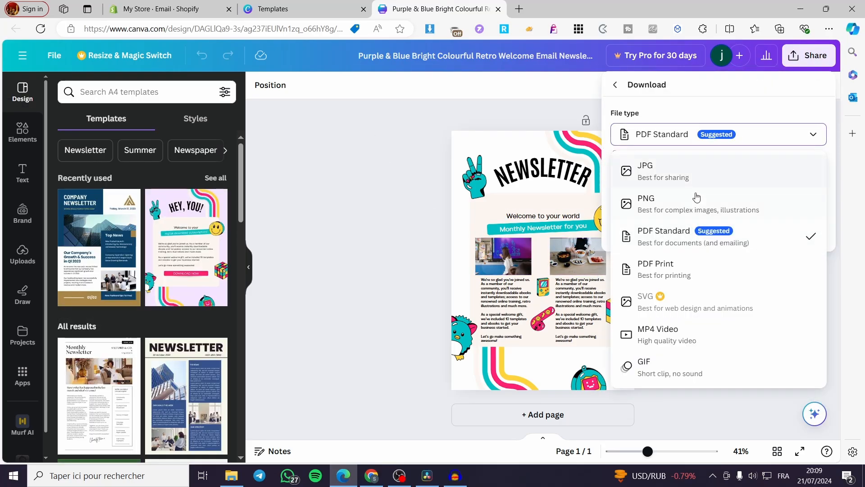
click(655, 200)
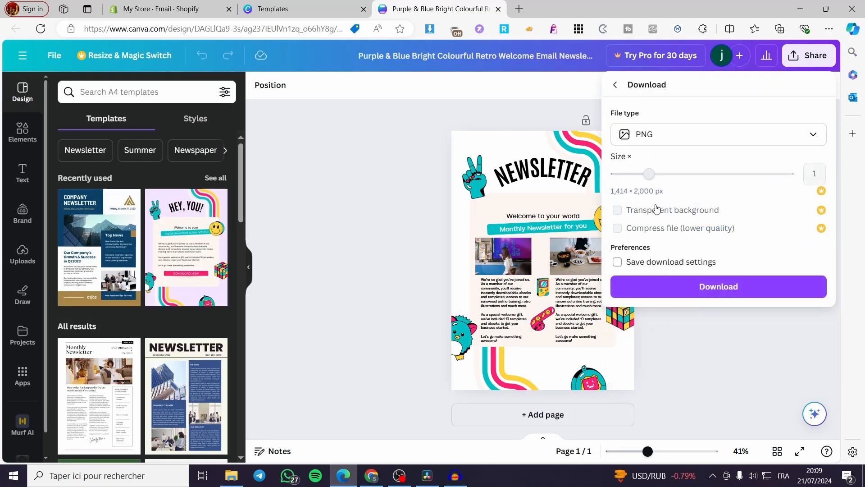
click(749, 290)
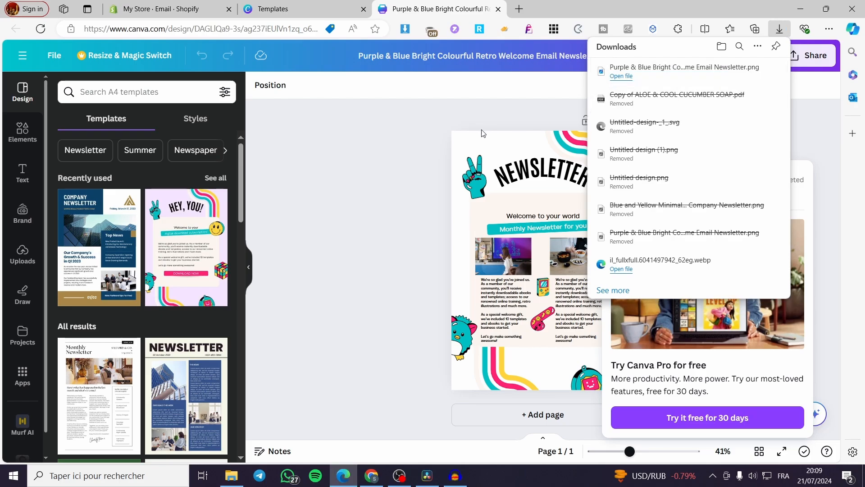
Switch back to the Shopify email and upload the downloaded newsletter PNG to the image library for the new image section
click(307, 7)
click(142, 4)
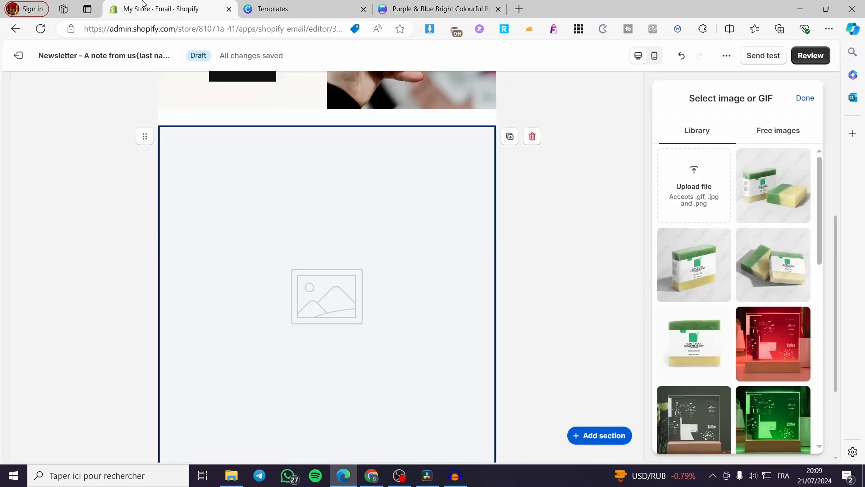
mouse_move(339, 340)
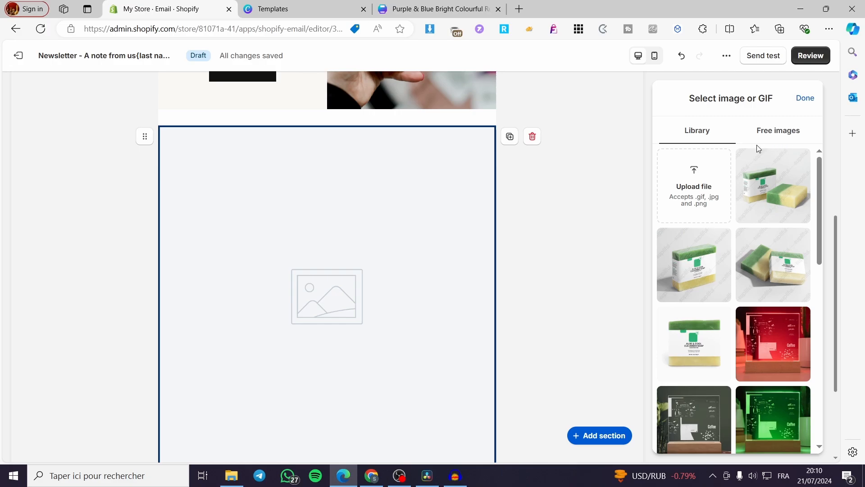
scroll(758, 149, down, 15)
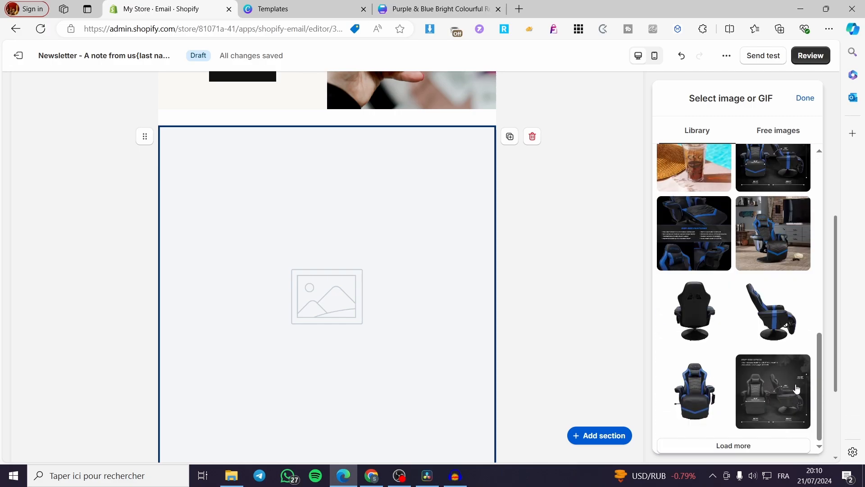
scroll(764, 399, up, 11)
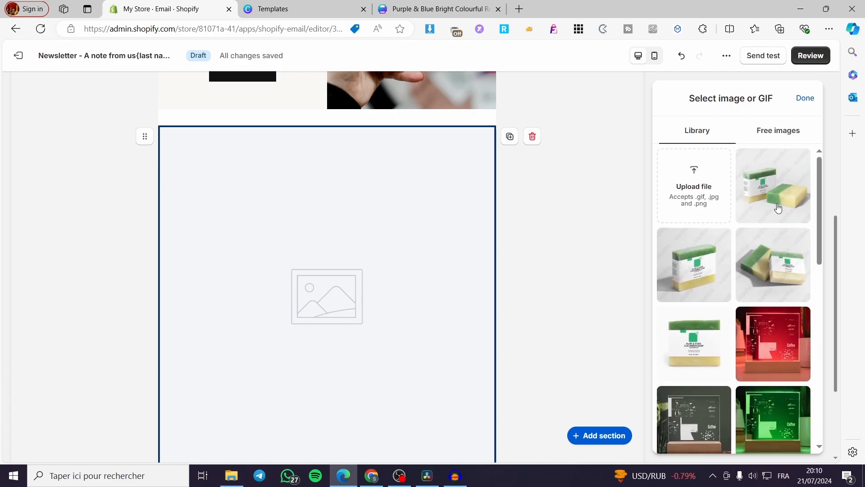
click(799, 135)
click(713, 134)
click(696, 178)
double_click(321, 183)
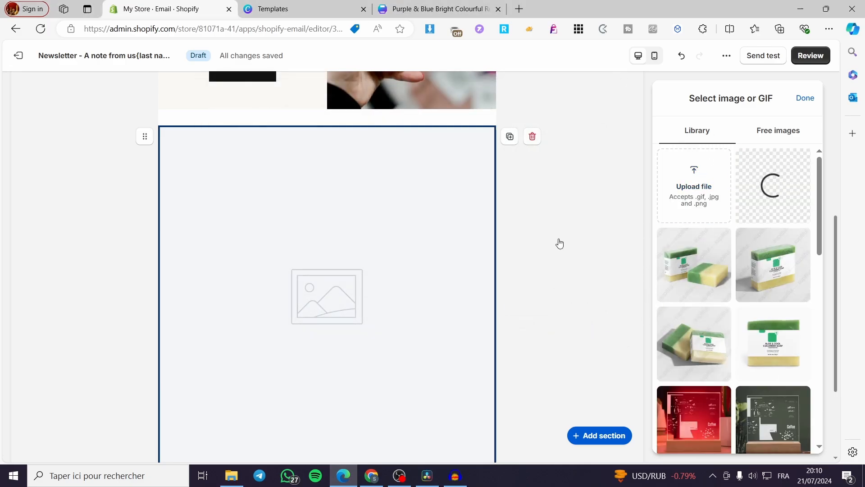
Move the "Hot off the press" image-with-text section below the empty image section in the email
scroll(402, 315, up, 6)
click(295, 222)
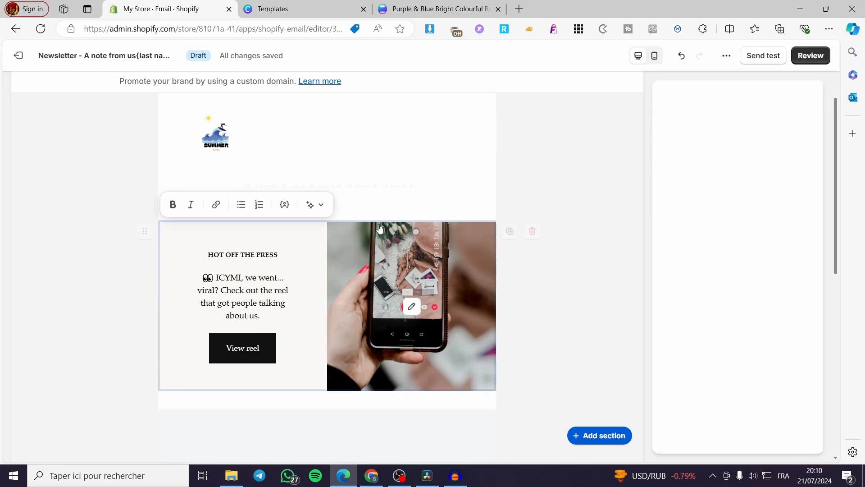
drag(142, 223, 145, 343)
scroll(319, 325, down, 9)
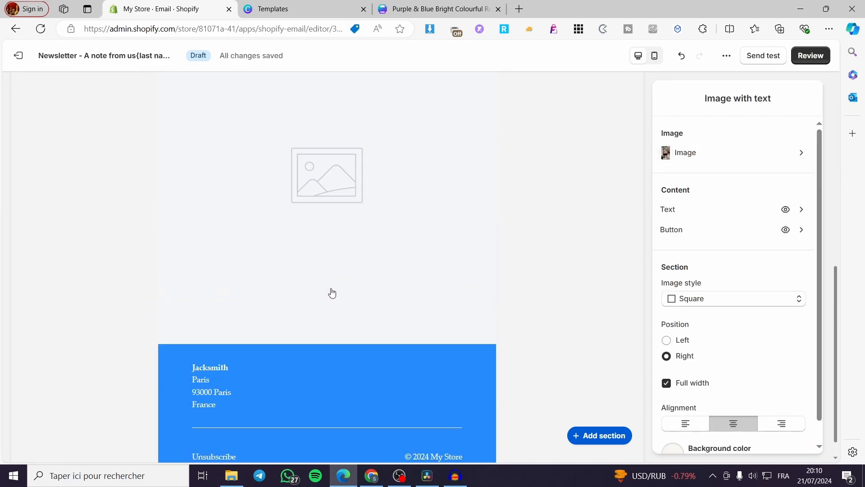
scroll(324, 251, up, 3)
scroll(125, 125, up, 6)
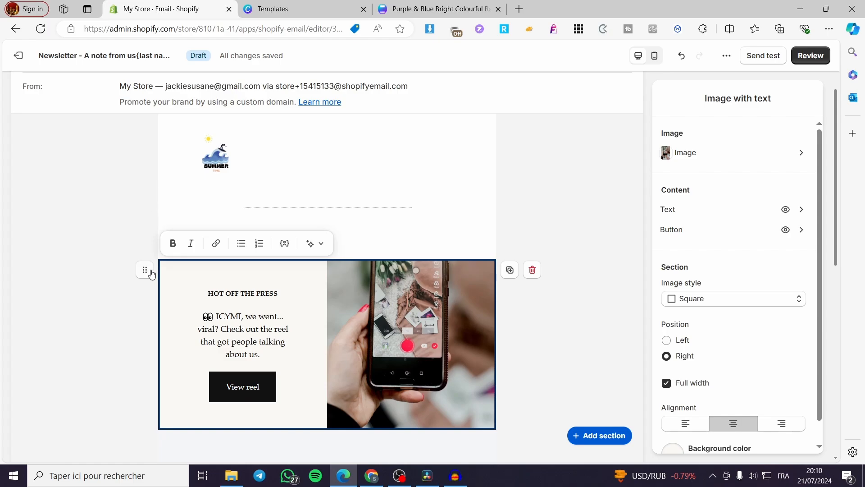
drag(151, 274, 157, 254)
scroll(330, 371, up, 8)
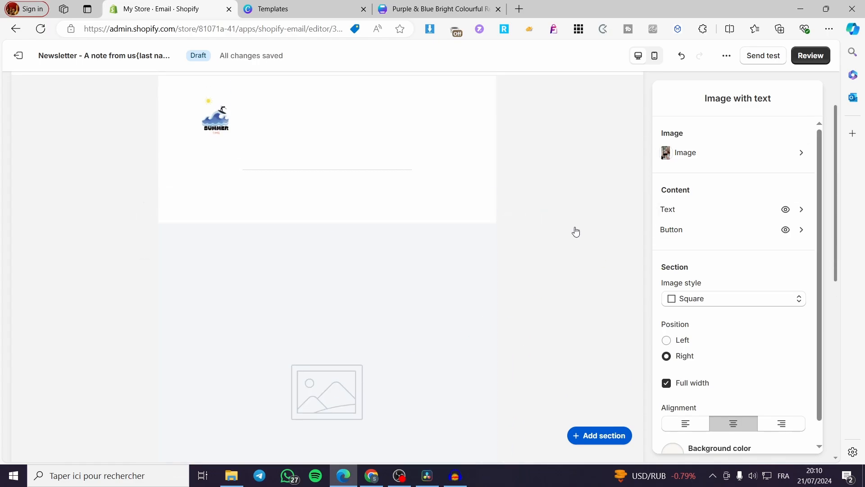
Fill the empty image section with the uploaded newsletter PNG from the image library
click(721, 153)
scroll(409, 305, down, 5)
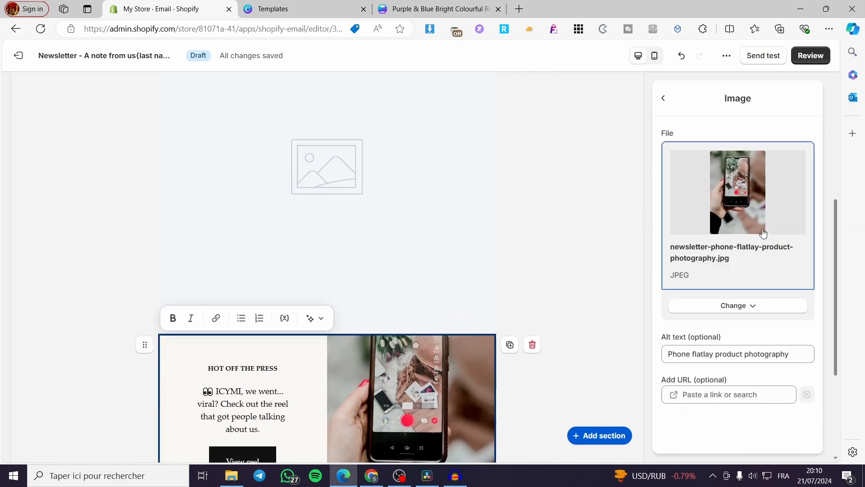
click(407, 215)
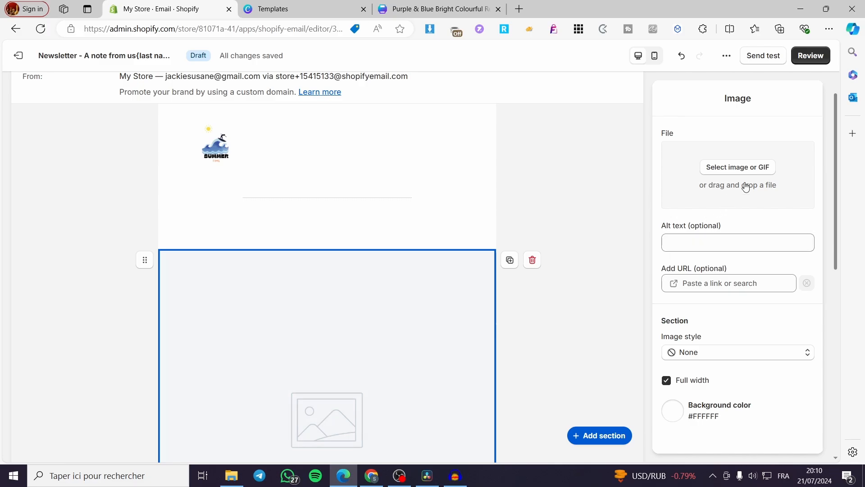
scroll(627, 302, down, 3)
click(740, 168)
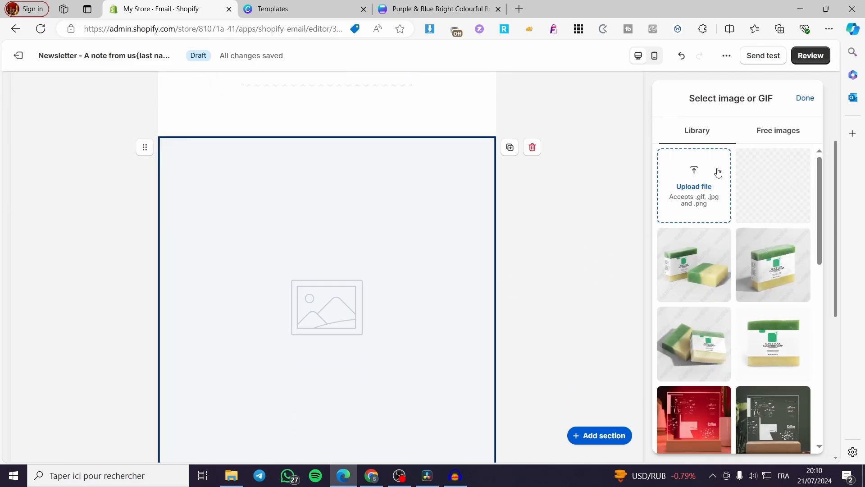
click(702, 188)
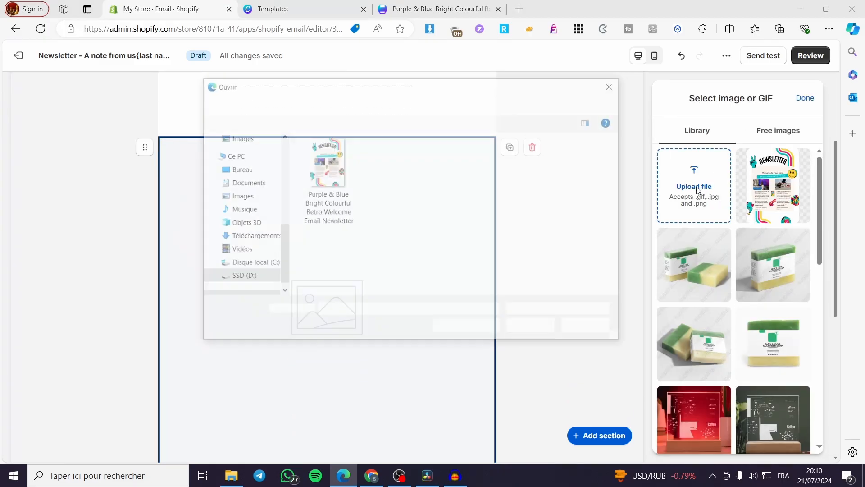
click(613, 84)
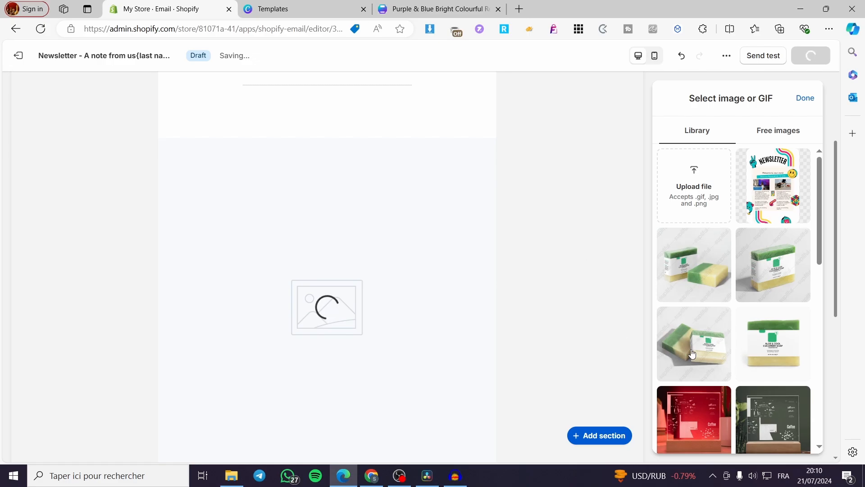
scroll(503, 291, up, 4)
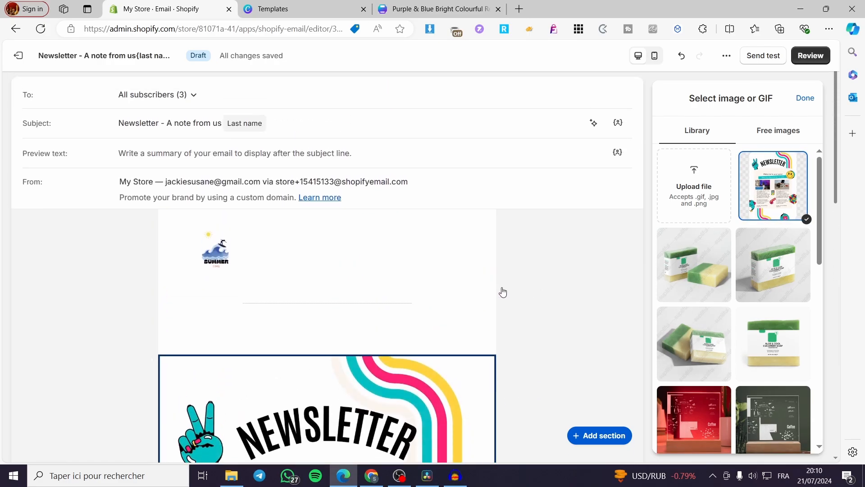
Delete the divider under the header and the "Hot off the press" image-with-text section
scroll(486, 286, down, 1)
click(391, 252)
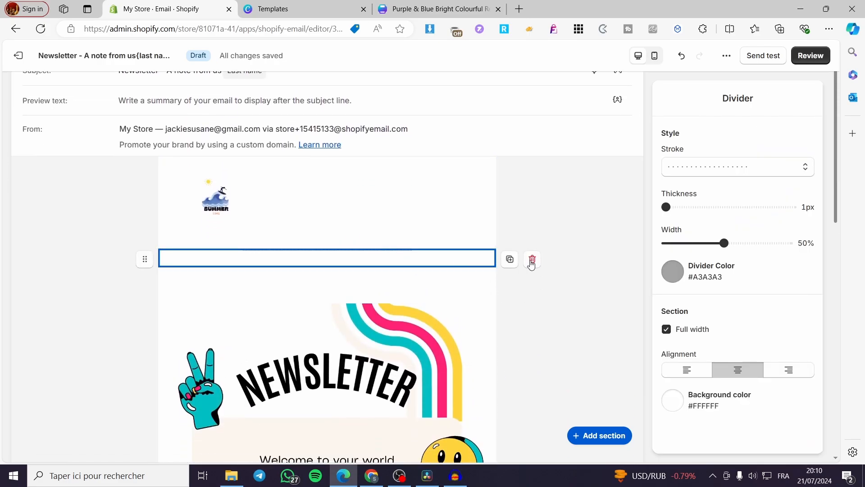
click(532, 260)
scroll(542, 275, down, 10)
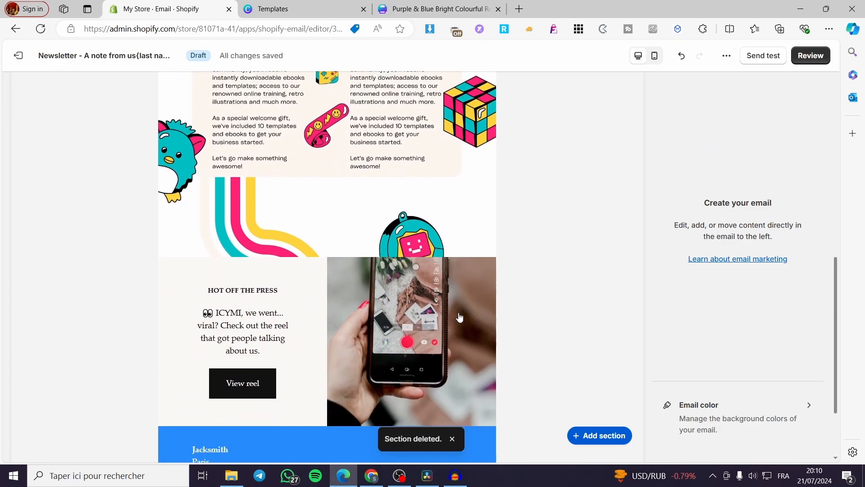
click(459, 318)
click(534, 266)
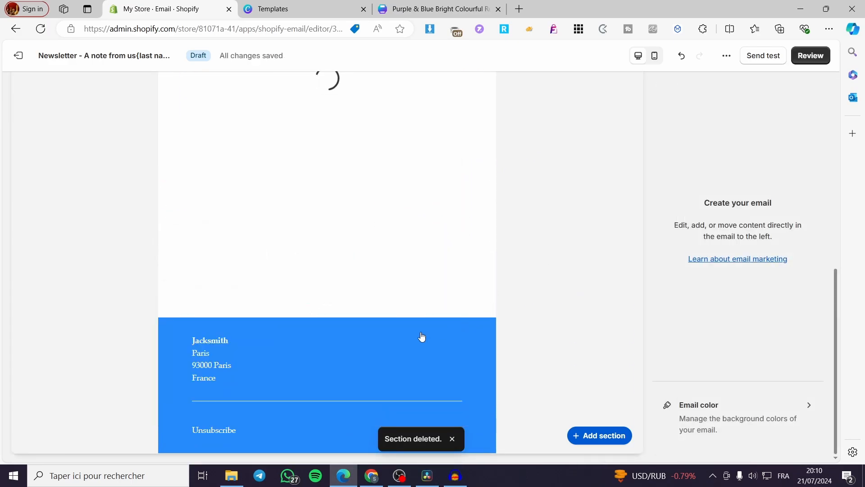
scroll(386, 265, up, 15)
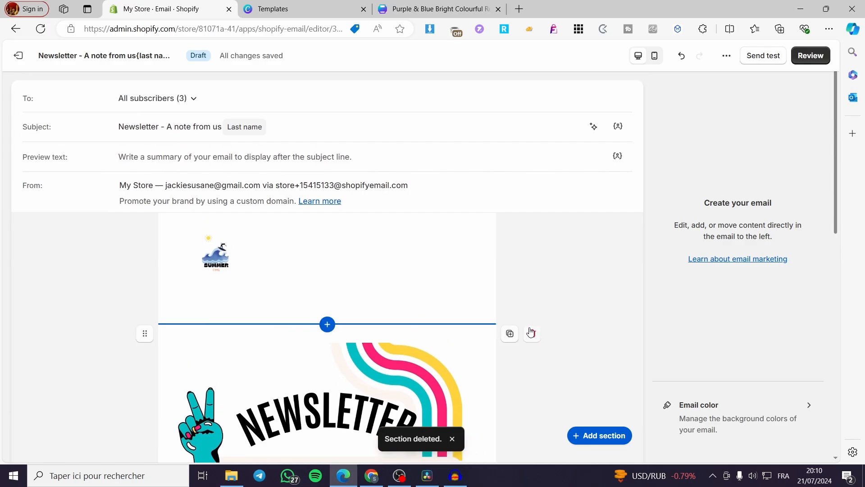
Hide the address and name in the footer's shop information, and show both again
scroll(549, 316, down, 15)
click(391, 364)
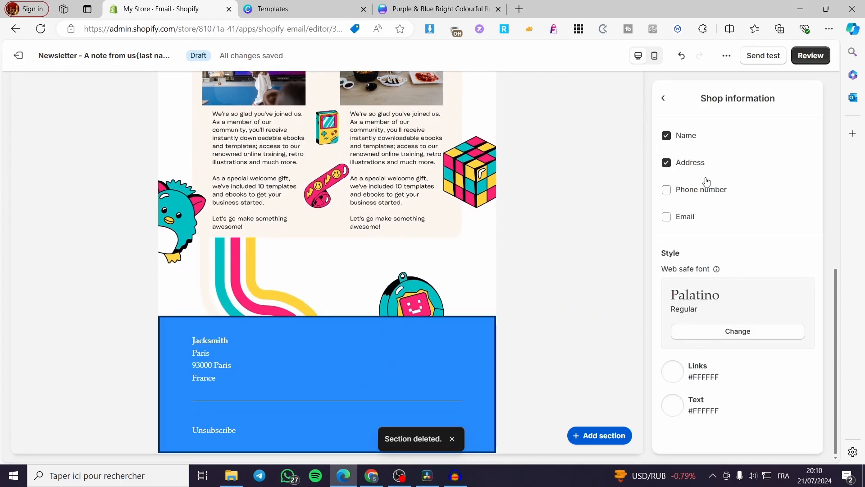
click(667, 163)
click(667, 136)
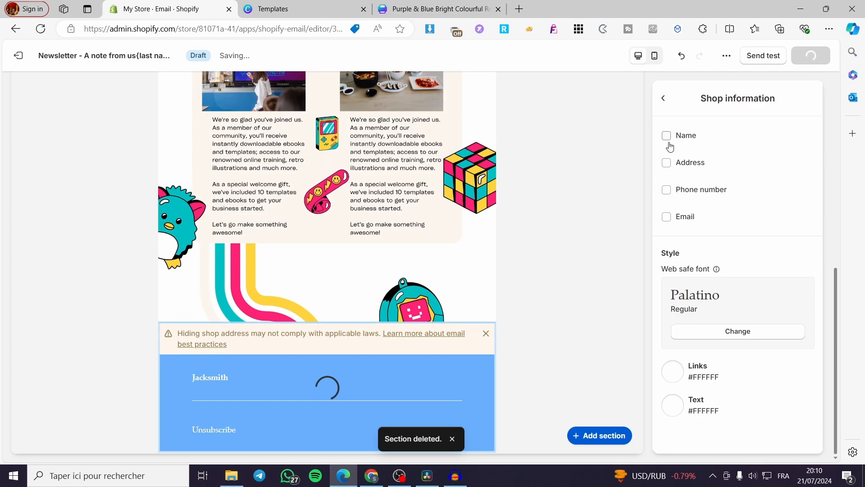
click(667, 136)
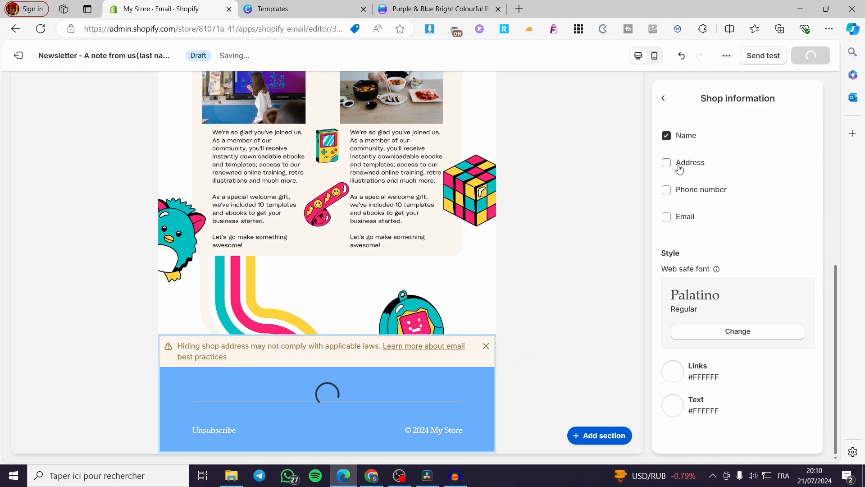
click(667, 163)
click(572, 248)
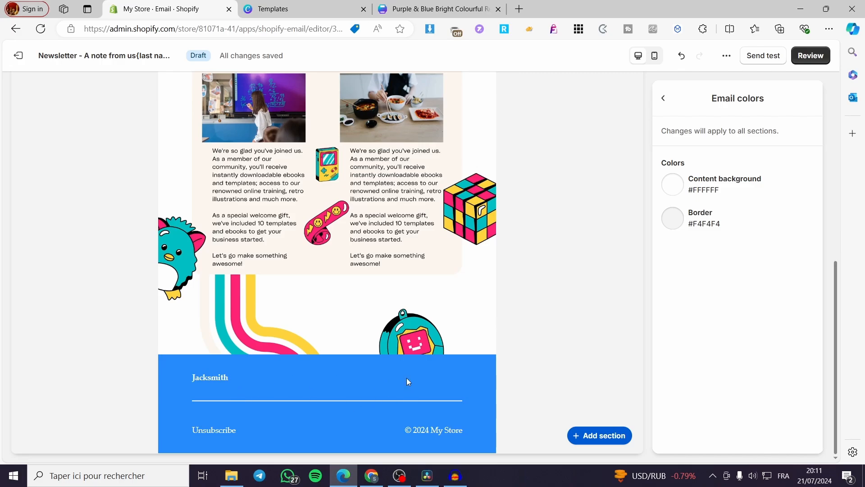
scroll(547, 272, up, 8)
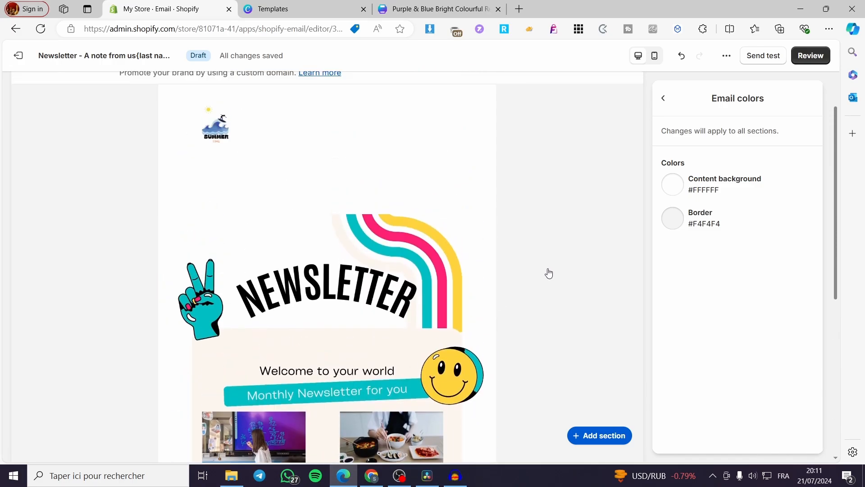
scroll(478, 288, down, 7)
scroll(349, 276, up, 10)
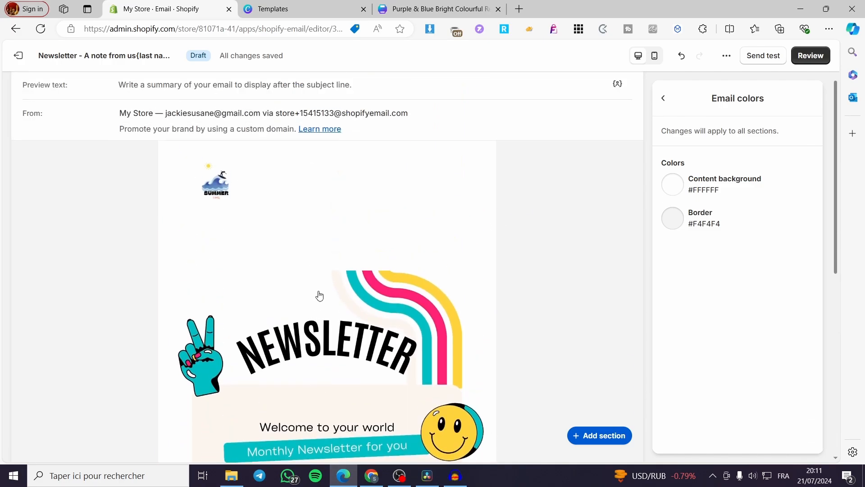
click(338, 208)
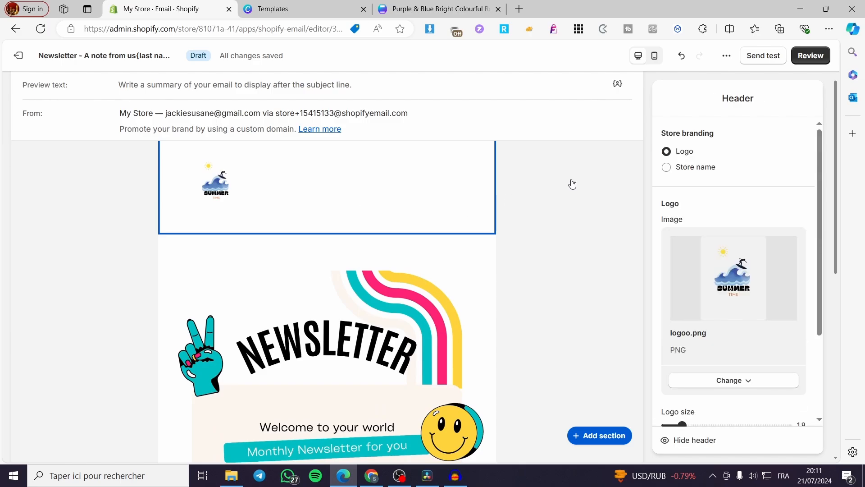
scroll(337, 213, up, 2)
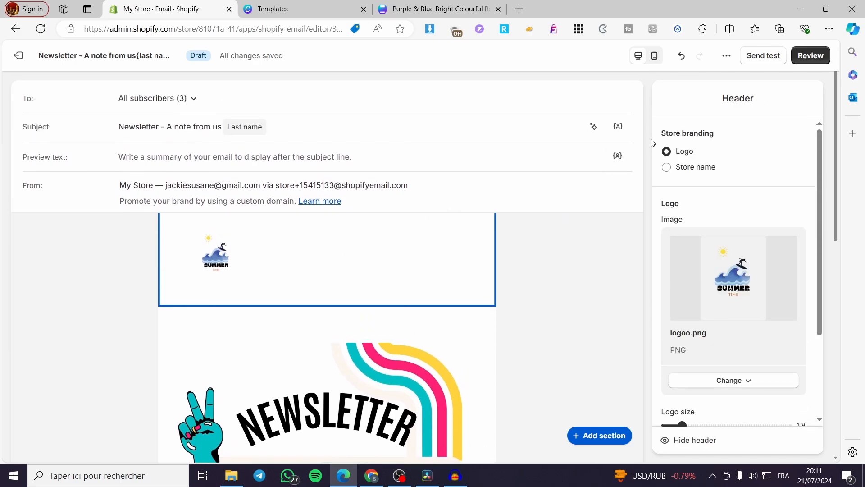
Open the email's review page and look through the email details and the desktop preview down to the footer
click(815, 60)
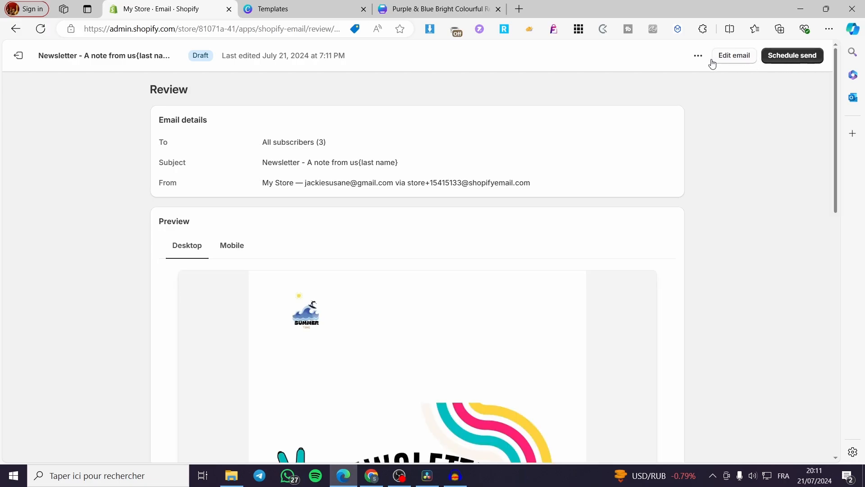
scroll(506, 273, down, 20)
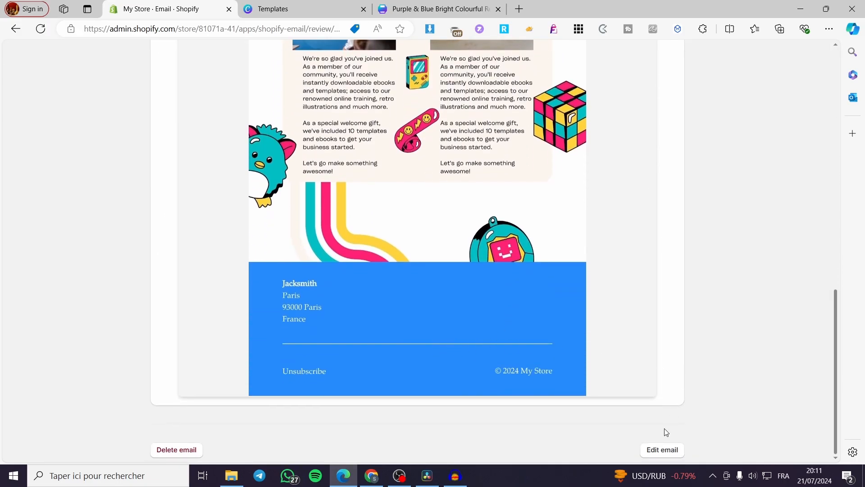
scroll(624, 296, up, 20)
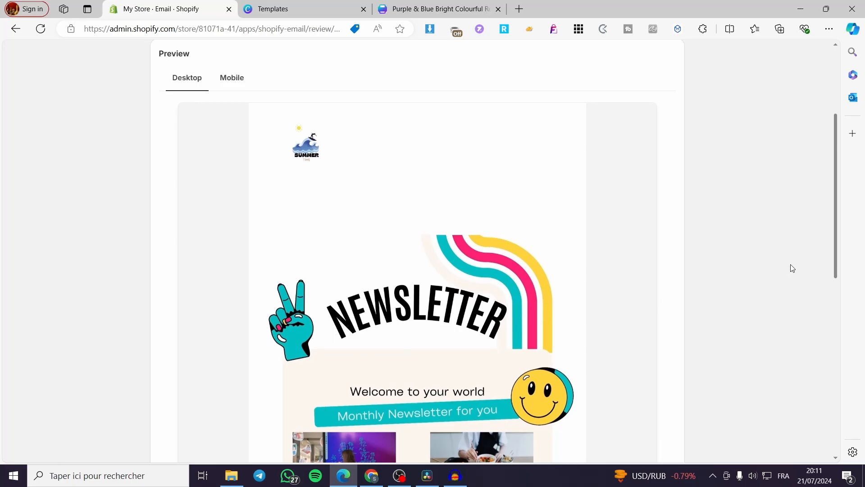
scroll(782, 264, down, 3)
scroll(782, 264, down, 3)
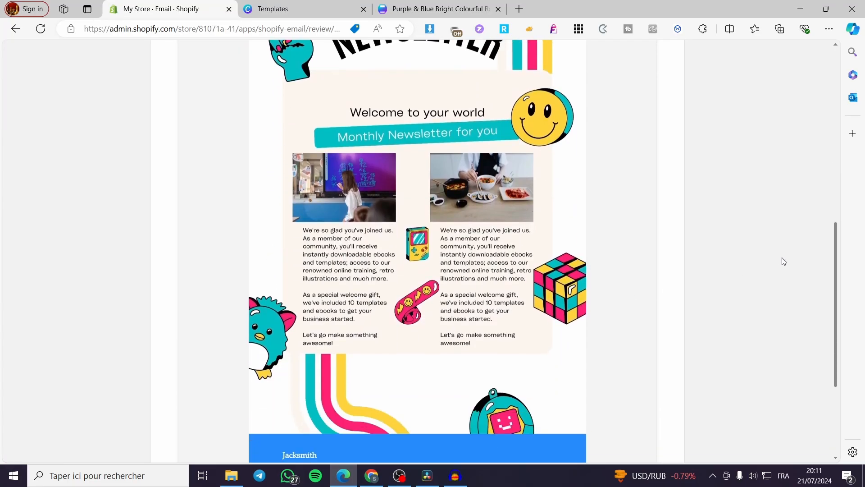